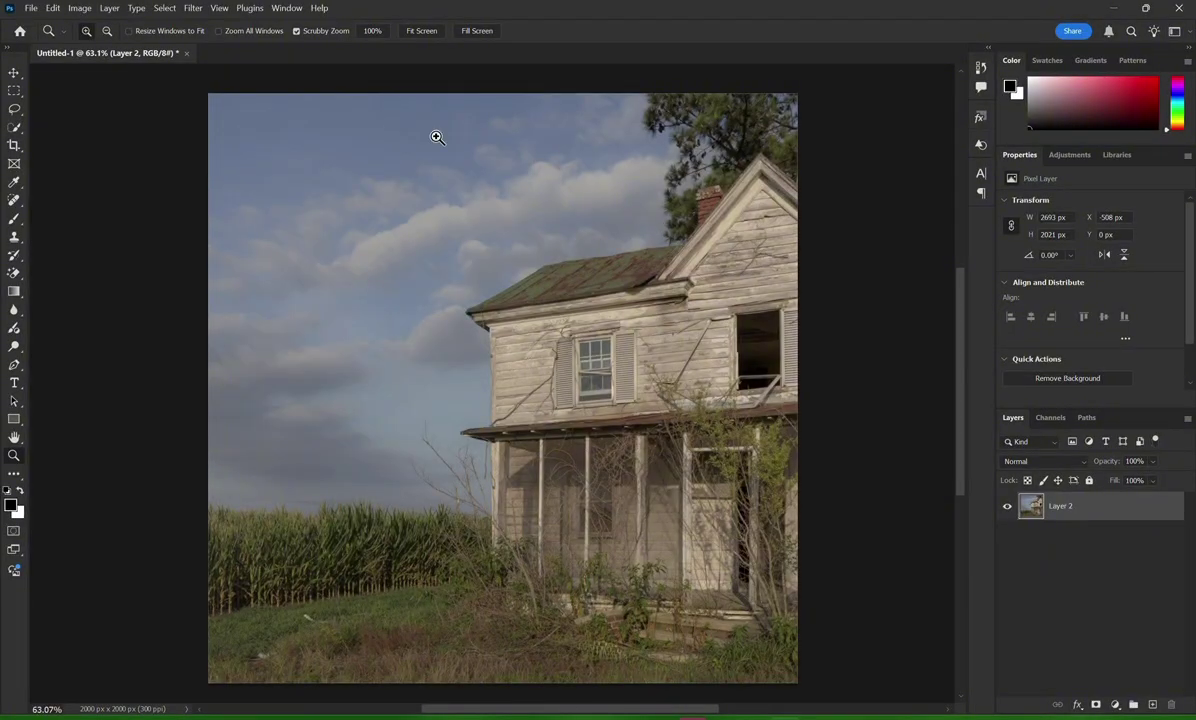
Rename the house photo layer to pic and give it a red colour label
double_click(1076, 508)
key("Caps_Lock")
type("pic")
key("Return")
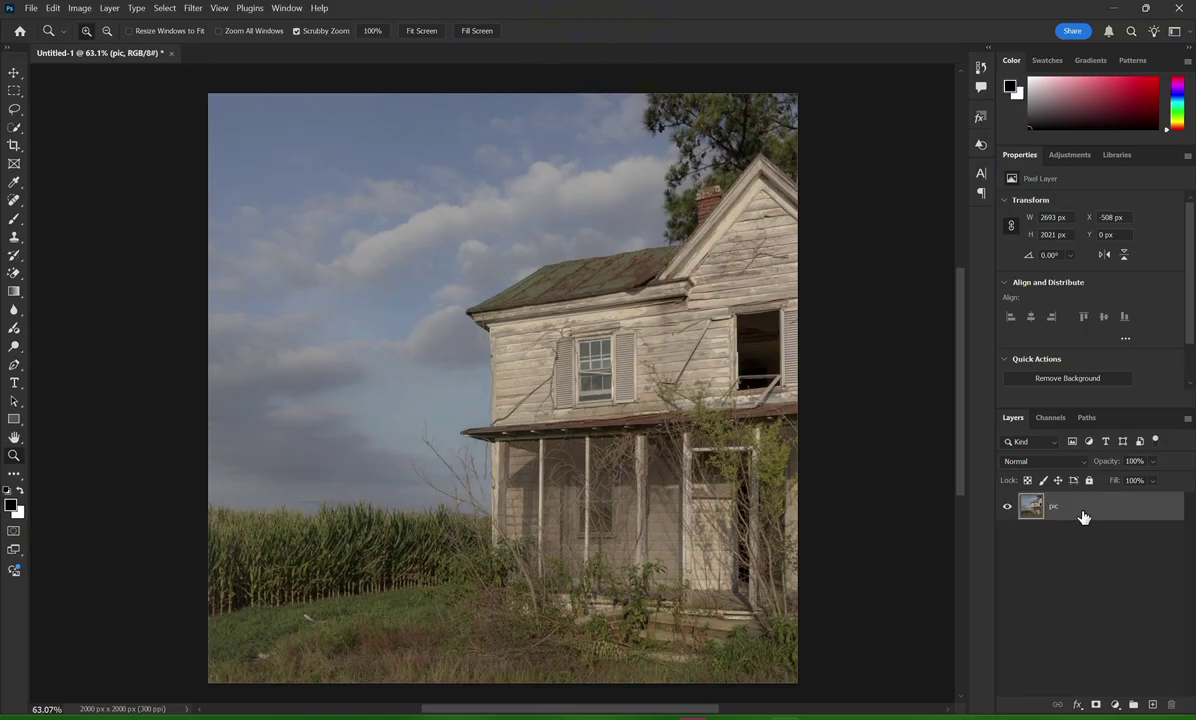
right_click(1008, 509)
left_click(1068, 570)
Show the Timeline and create a frame animation from the pic layer
left_click(286, 9)
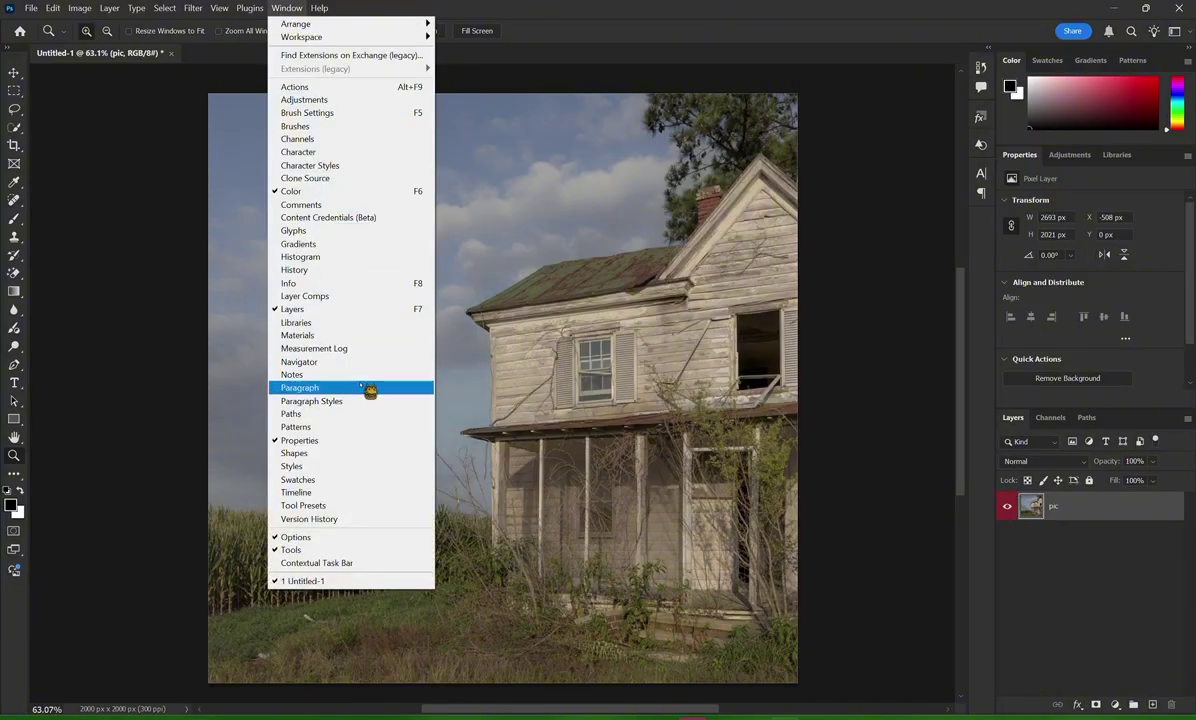
left_click(318, 493)
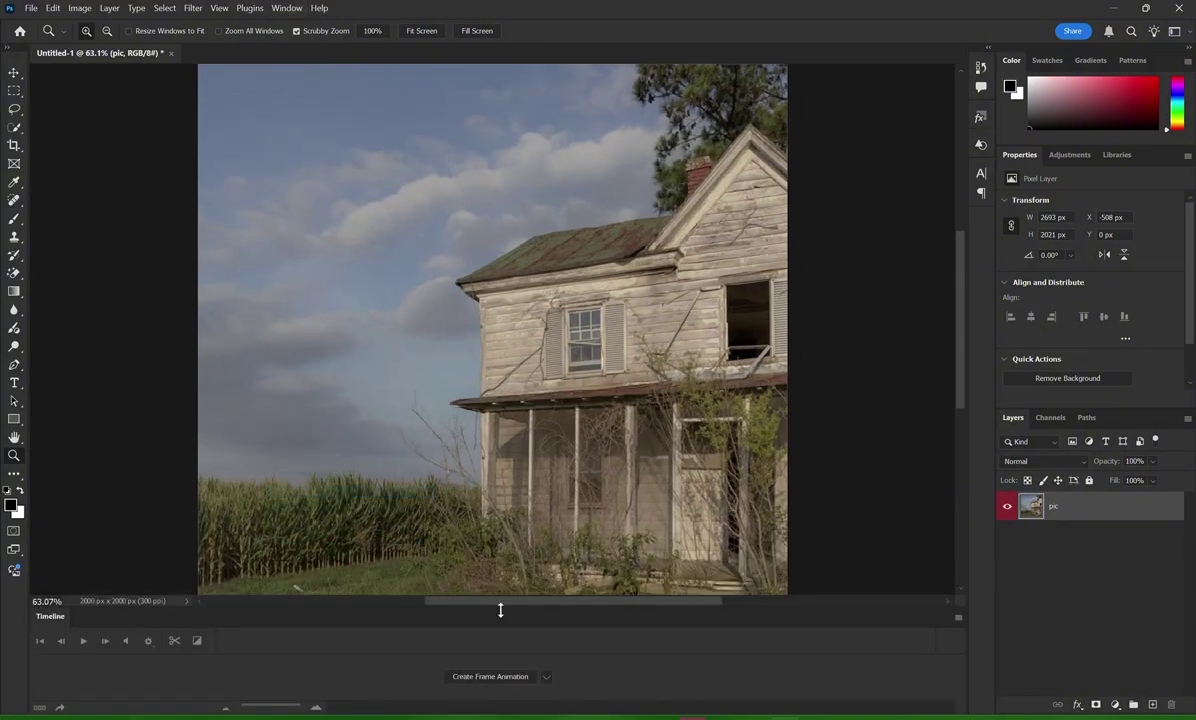
left_click(495, 678)
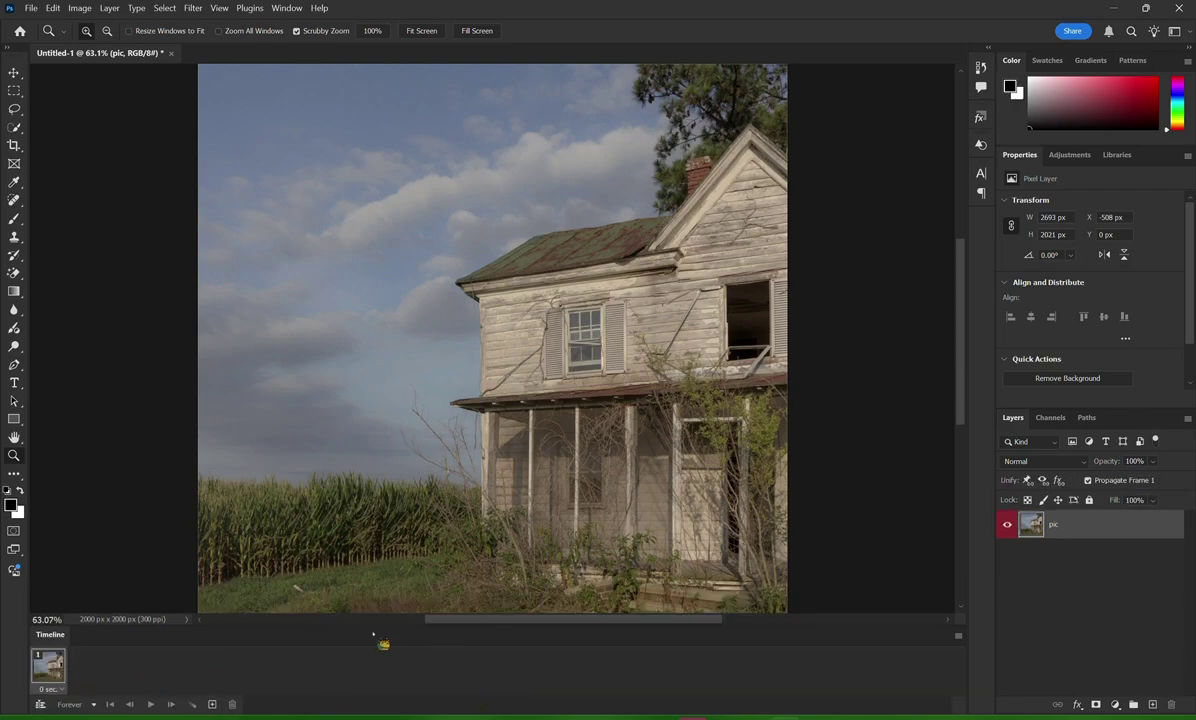
Duplicate the pic layer four times, keeping the suggested names pic copy through pic copy 4
right_click(1094, 536)
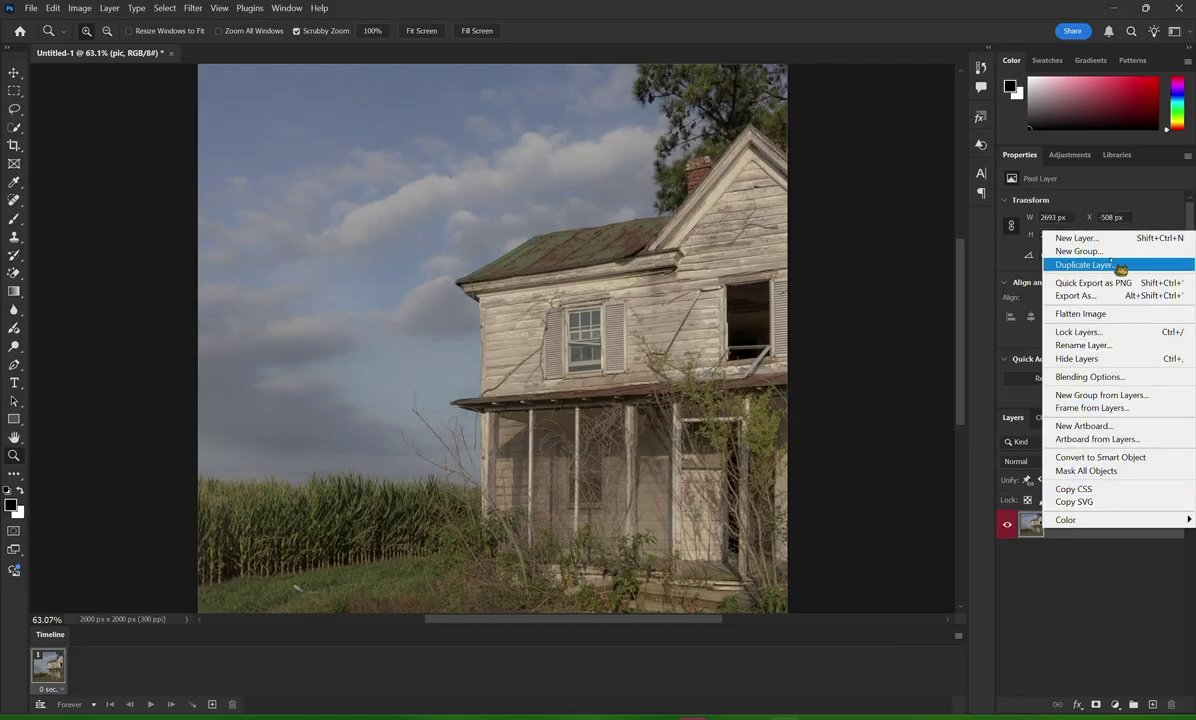
left_click(1084, 264)
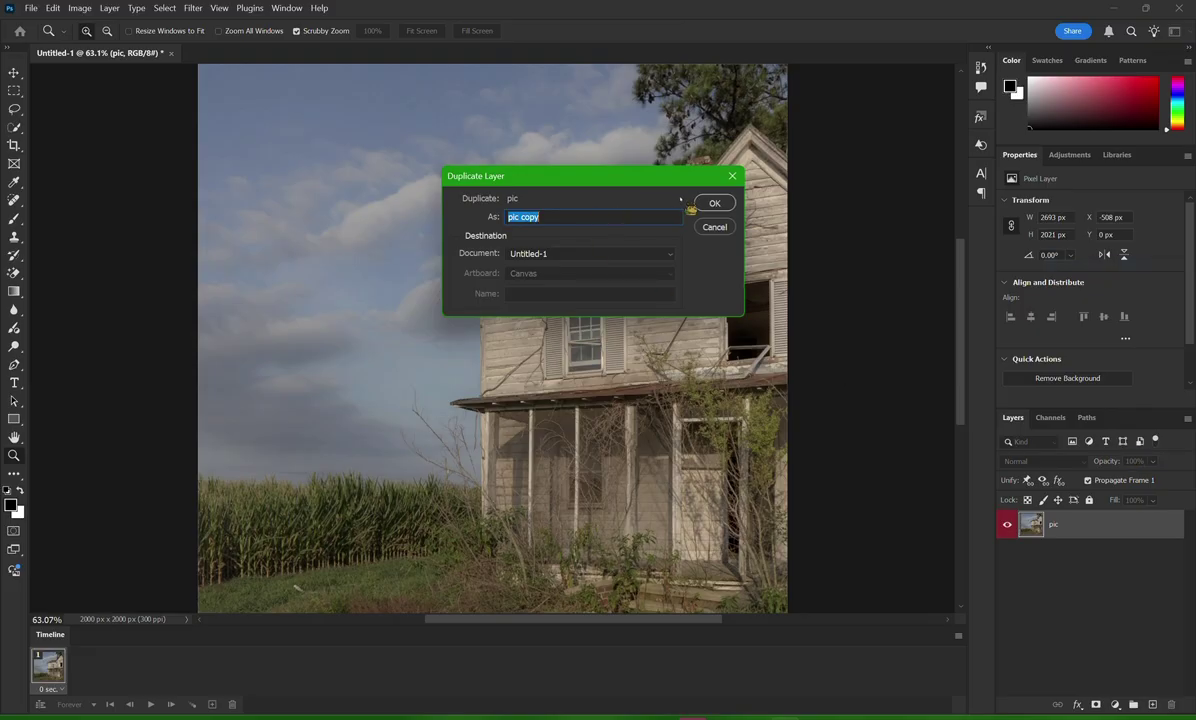
left_click(714, 203)
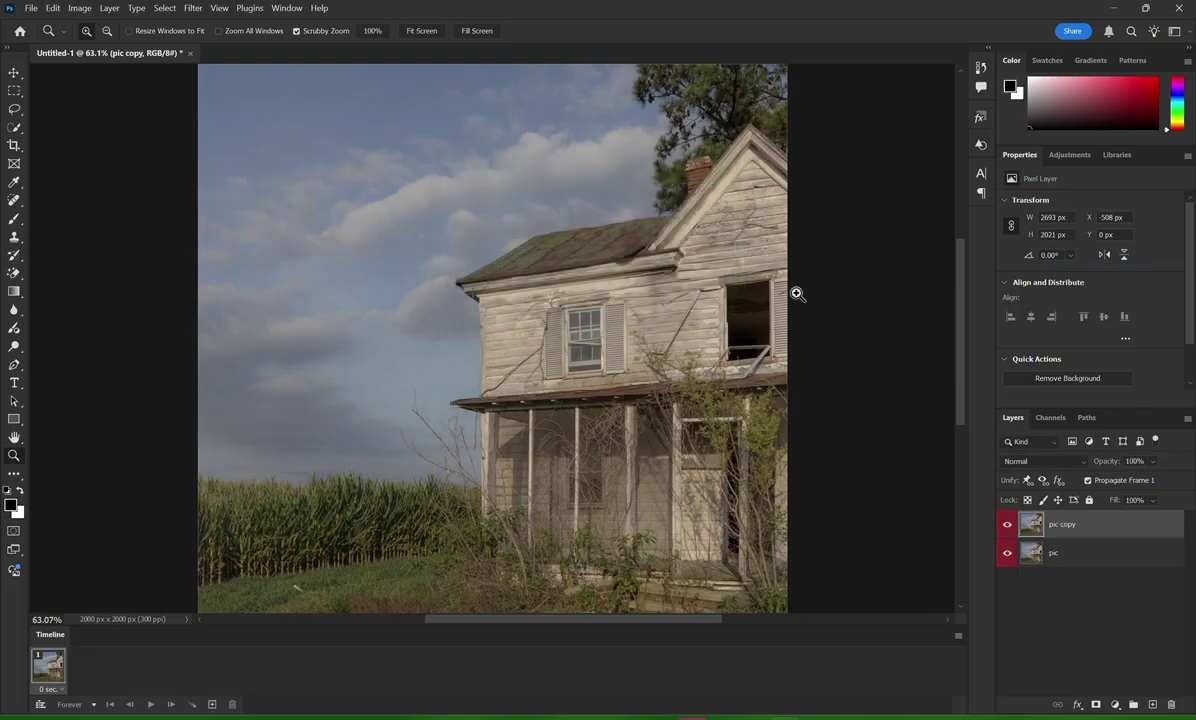
right_click(1086, 527)
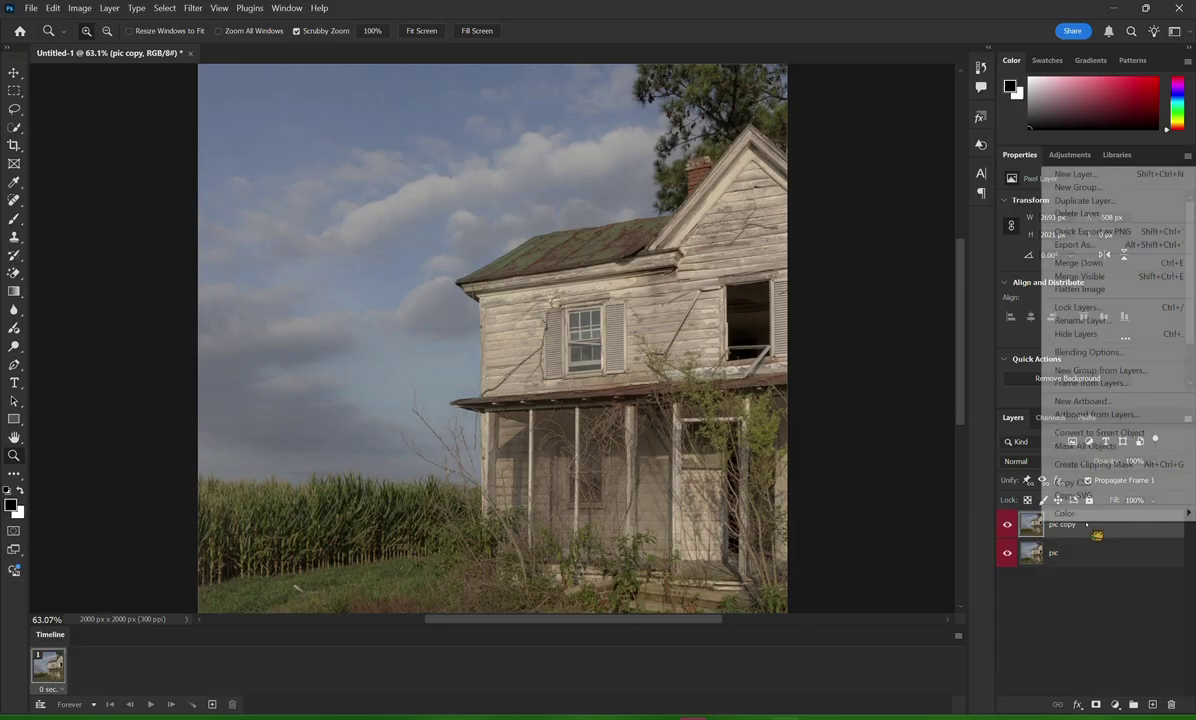
left_click(1101, 203)
left_click(713, 204)
right_click(1088, 524)
left_click(1098, 203)
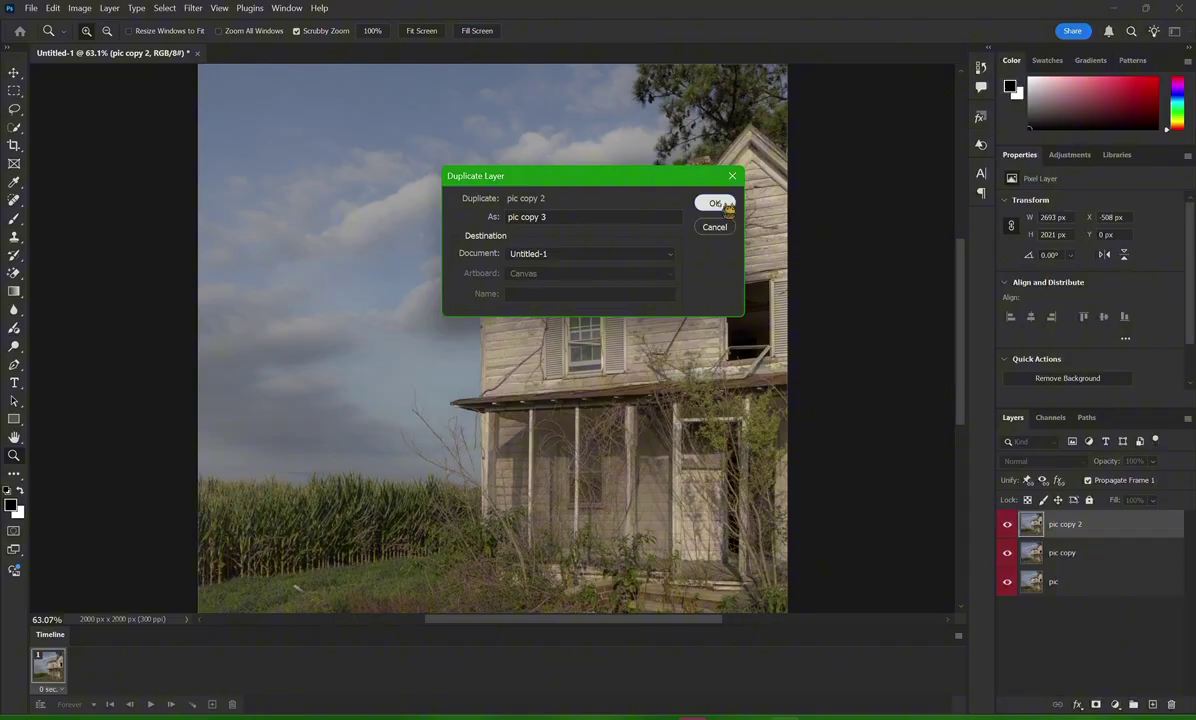
left_click(716, 204)
right_click(1060, 500)
left_click(1084, 198)
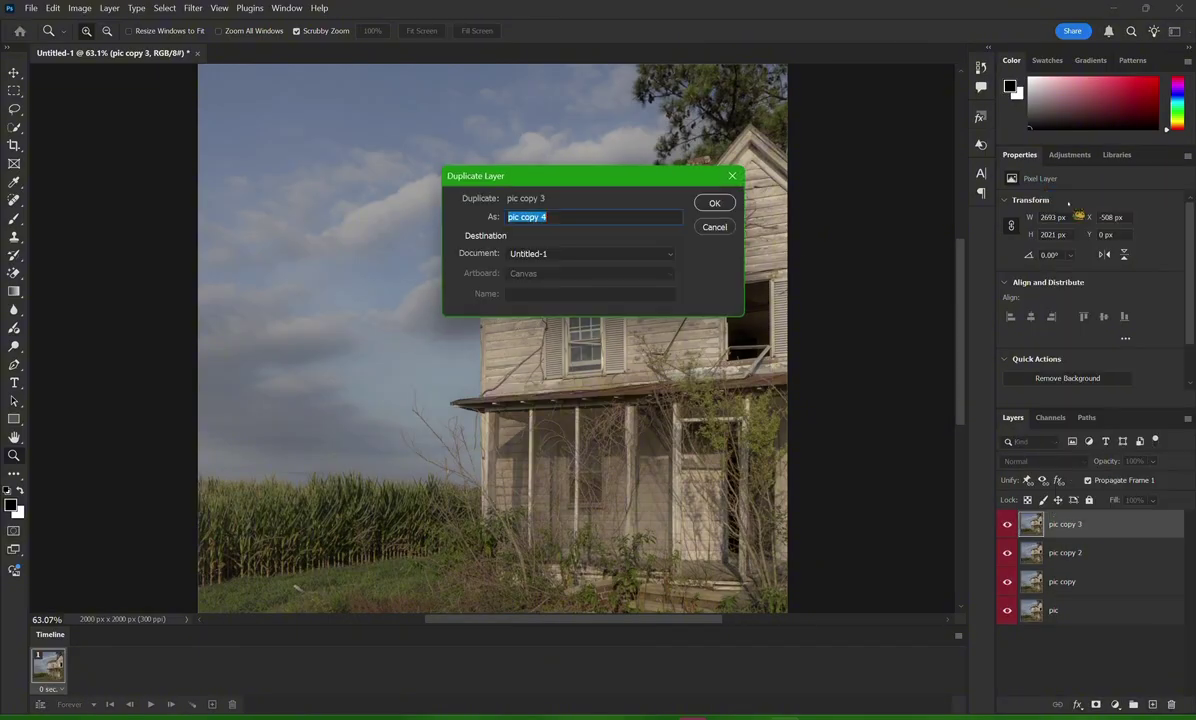
left_click(714, 203)
Make four more duplicates of the topmost photo layer, accepting the names pic copy 5 through pic copy 8
right_click(1100, 532)
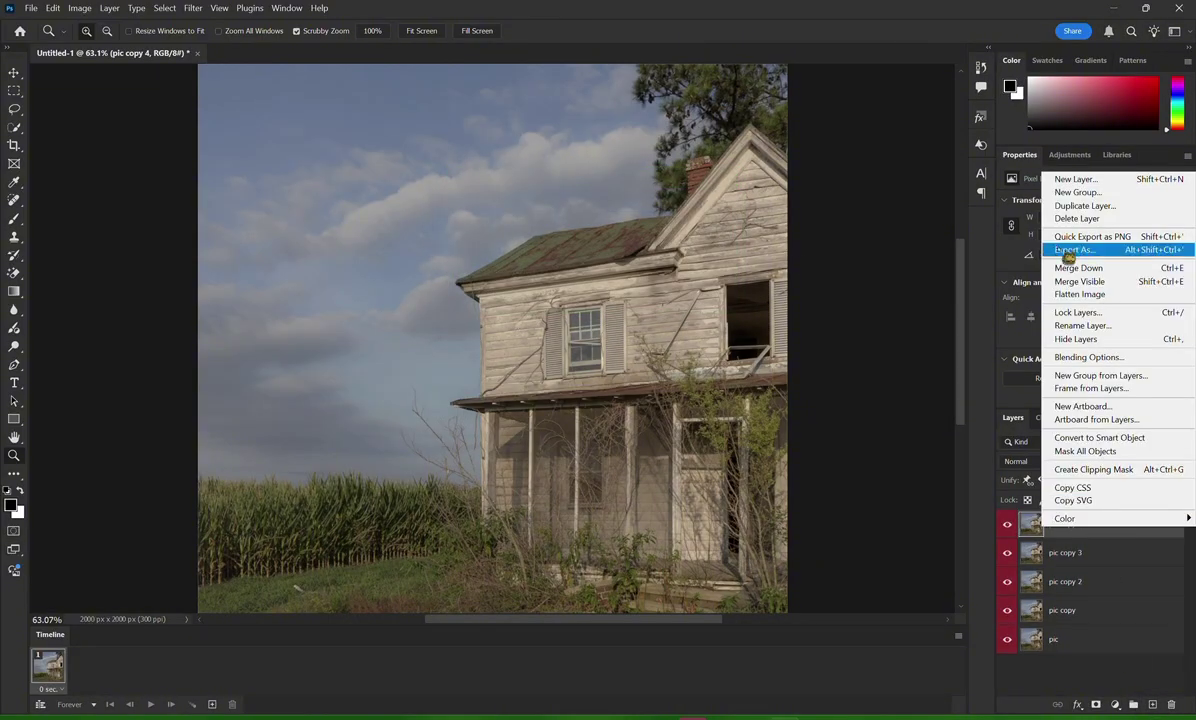
left_click(1082, 204)
key("Return")
right_click(1107, 537)
left_click(1082, 204)
key("Return")
right_click(1133, 537)
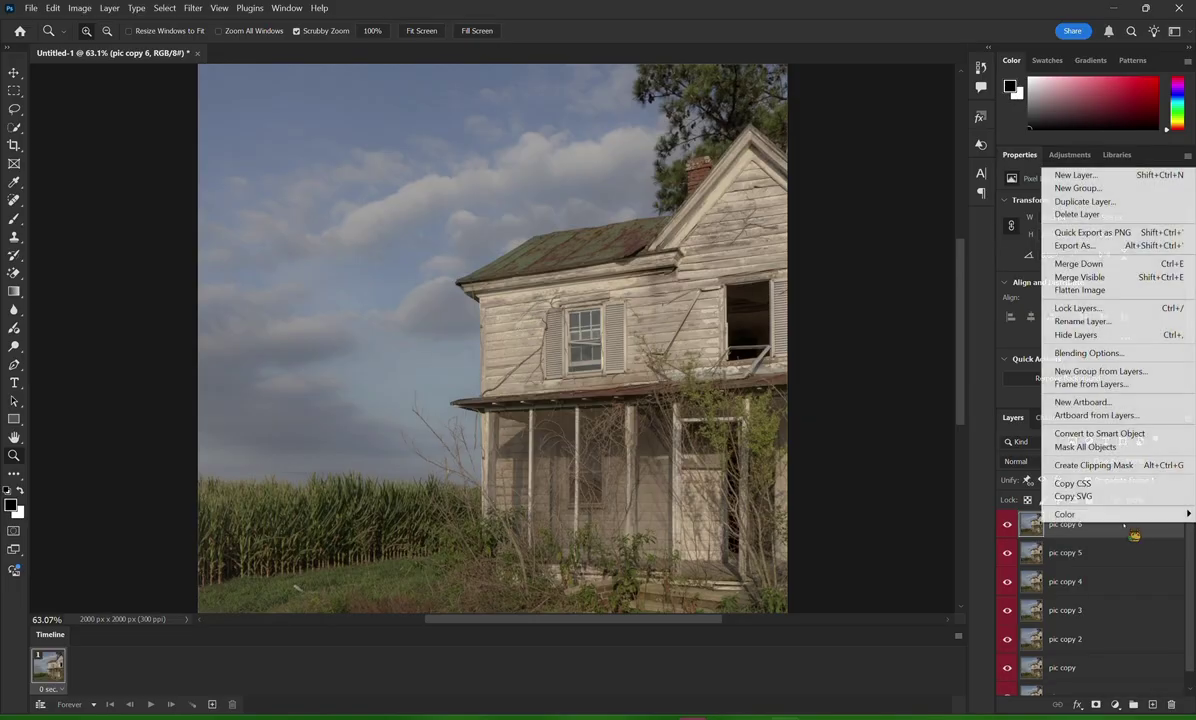
left_click(1090, 205)
key("Return")
right_click(1134, 531)
left_click(1094, 206)
key("Return")
Enlarge the layer list and hide all eight copies so that frame 1 shows only pic
left_click_drag(1122, 407, 1122, 318)
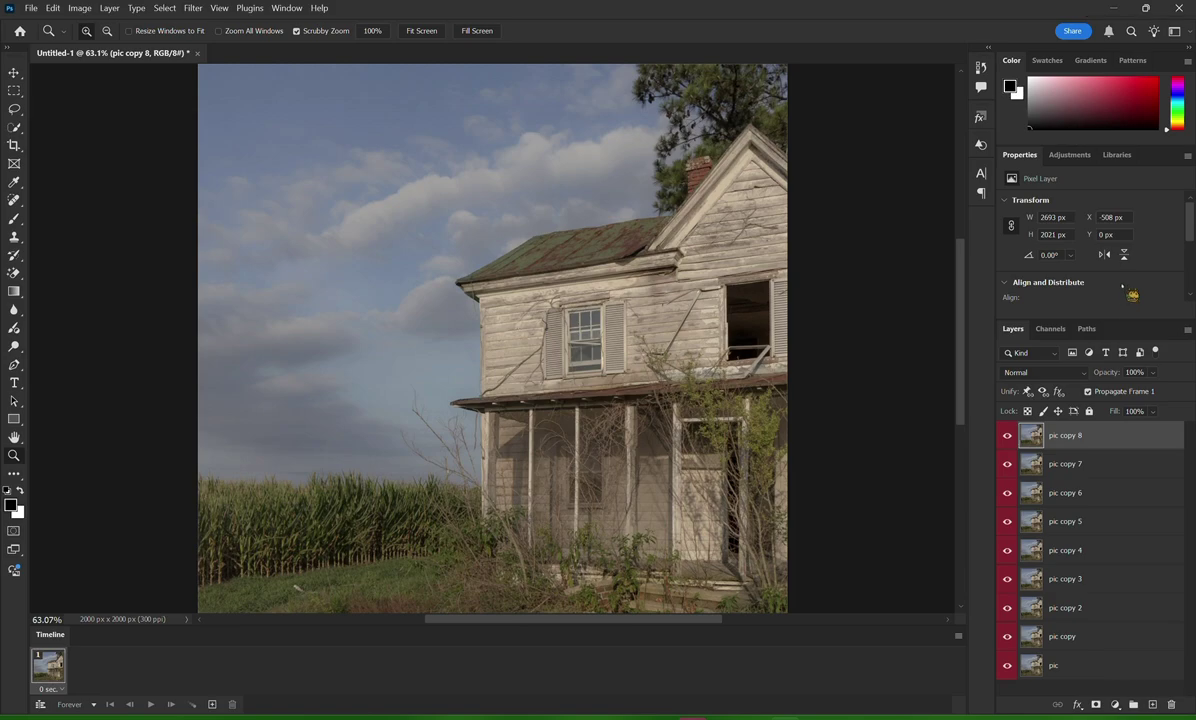
left_click_drag(1008, 437, 1006, 638)
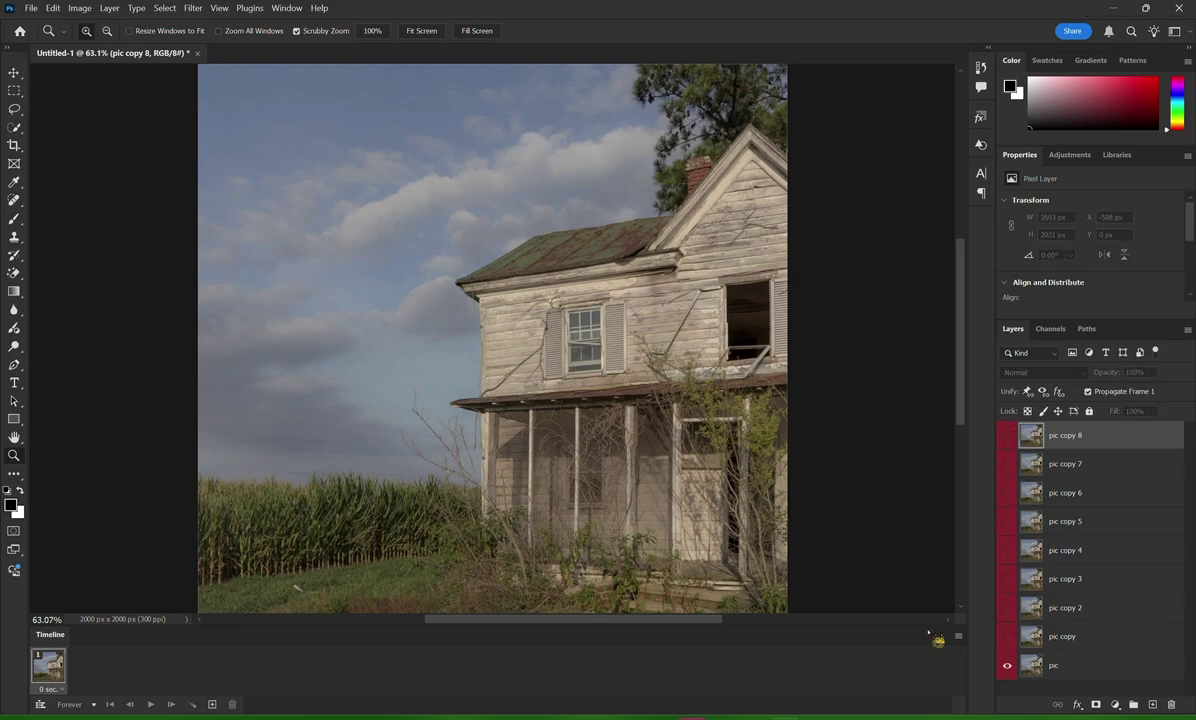
Add animation frames 2 to 5, showing only pic copy, pic copy 2, pic copy 3 and pic copy 4 in turn
left_click(212, 704)
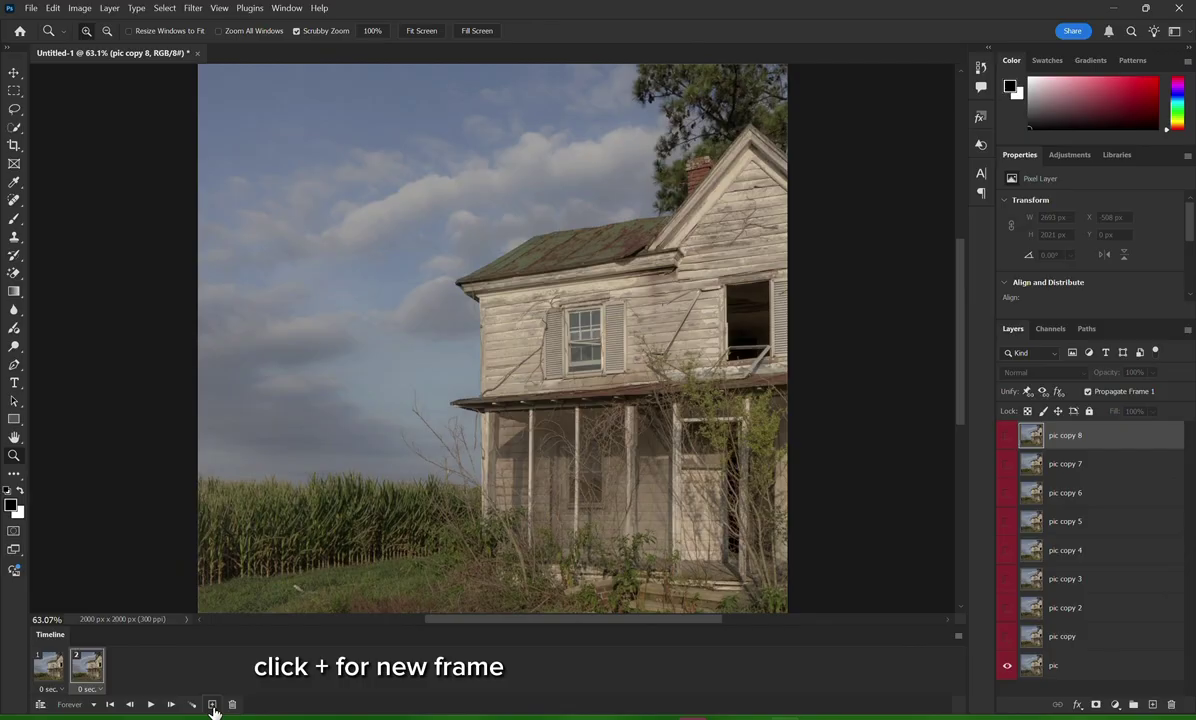
left_click(1007, 666)
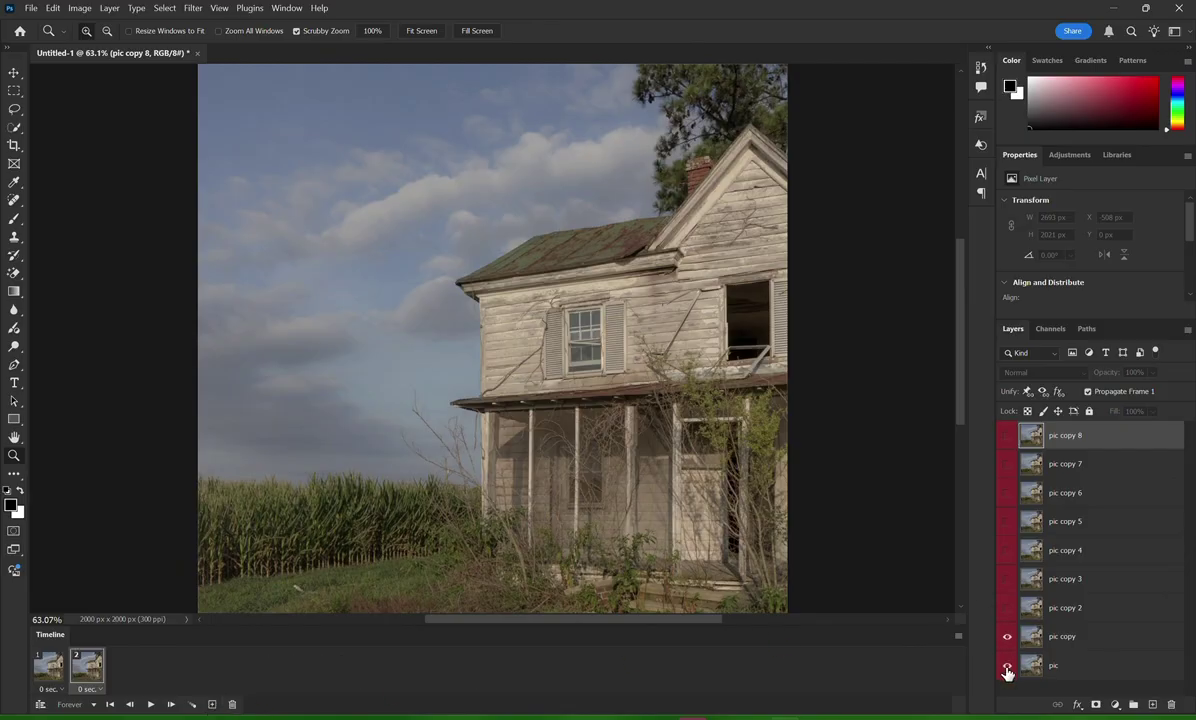
left_click(213, 704)
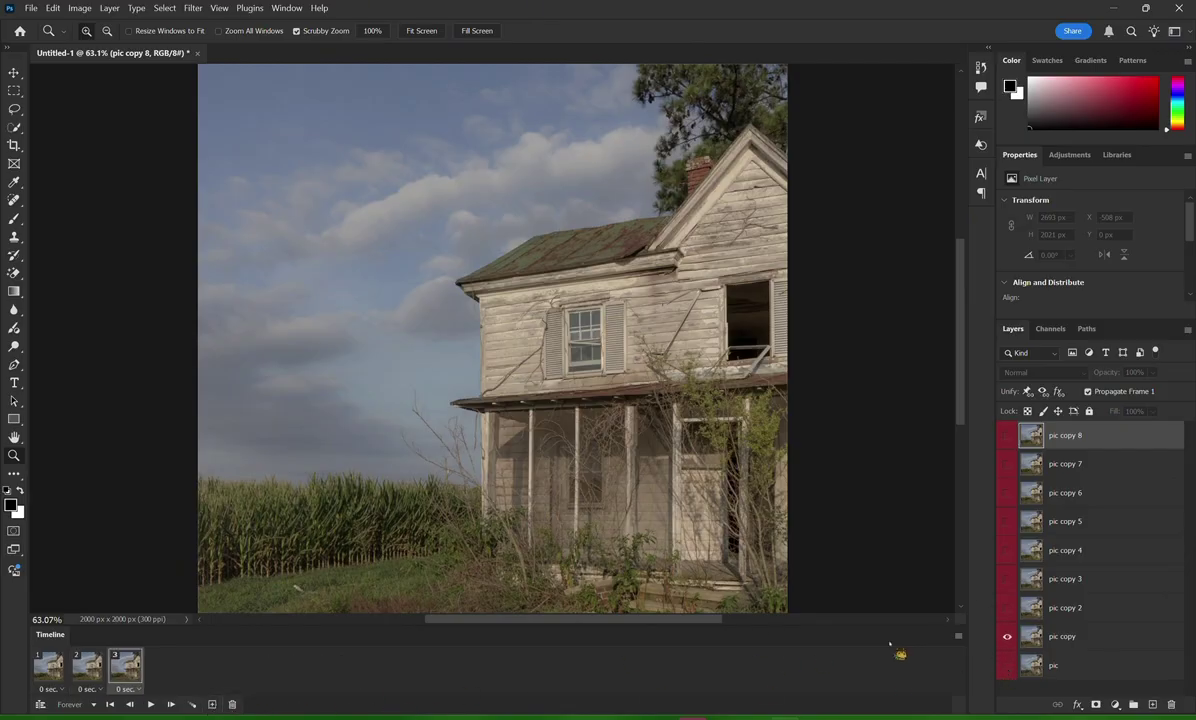
left_click(1008, 637)
left_click(1007, 608)
left_click(213, 704)
left_click(1007, 608)
left_click(1007, 579)
left_click(213, 704)
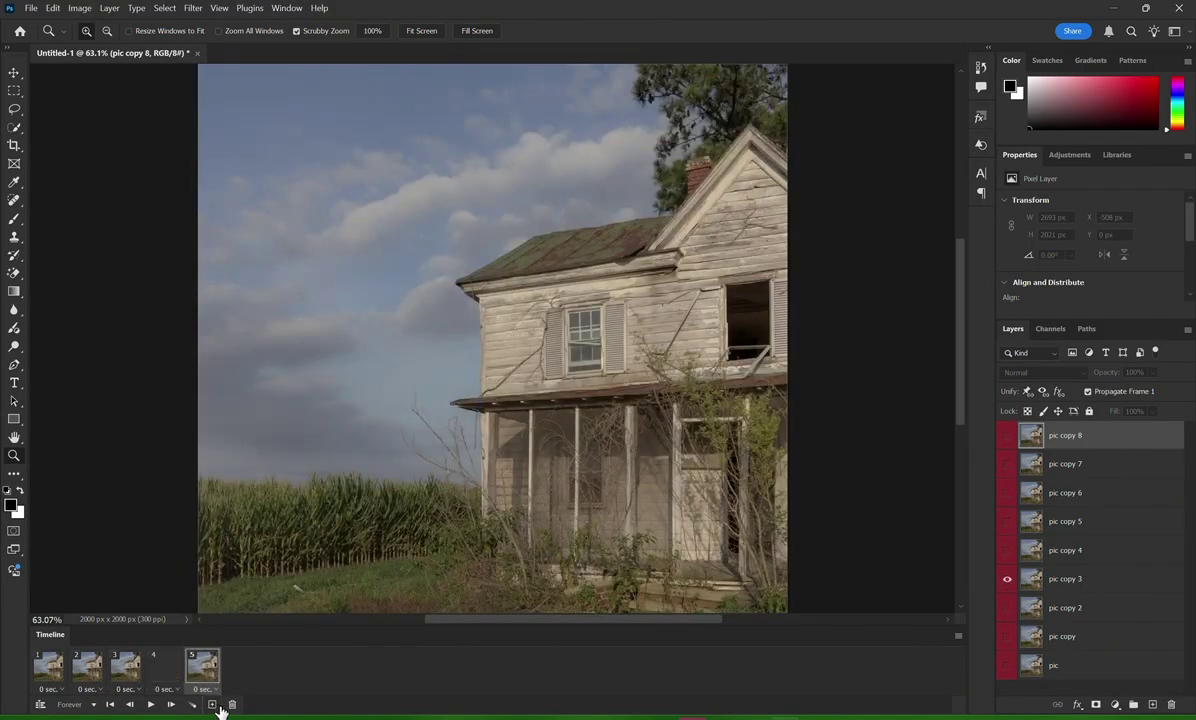
left_click(1007, 579)
left_click(1008, 551)
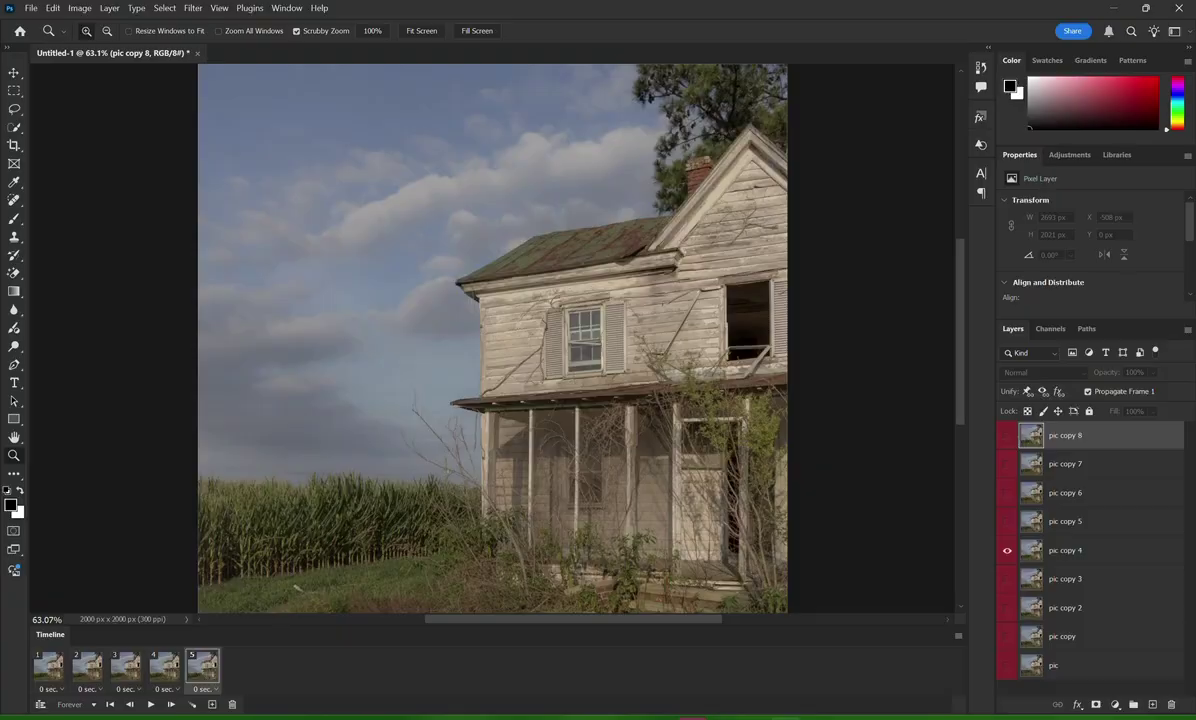
Add animation frames 6 to 9, showing only pic copy 5, pic copy 6, pic copy 7 and pic copy 8 in turn
left_click(212, 704)
left_click(1007, 551)
left_click(1007, 521)
left_click(212, 704)
left_click(1007, 521)
left_click(1007, 493)
left_click(212, 704)
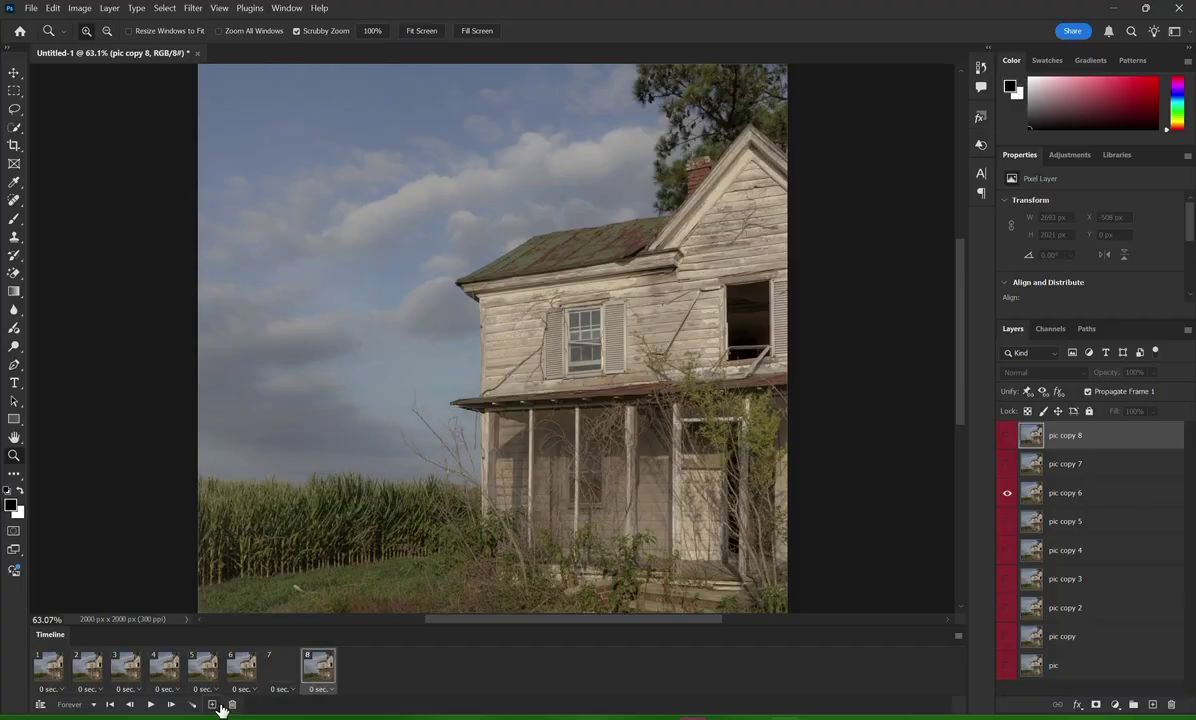
left_click(1007, 493)
left_click(1007, 464)
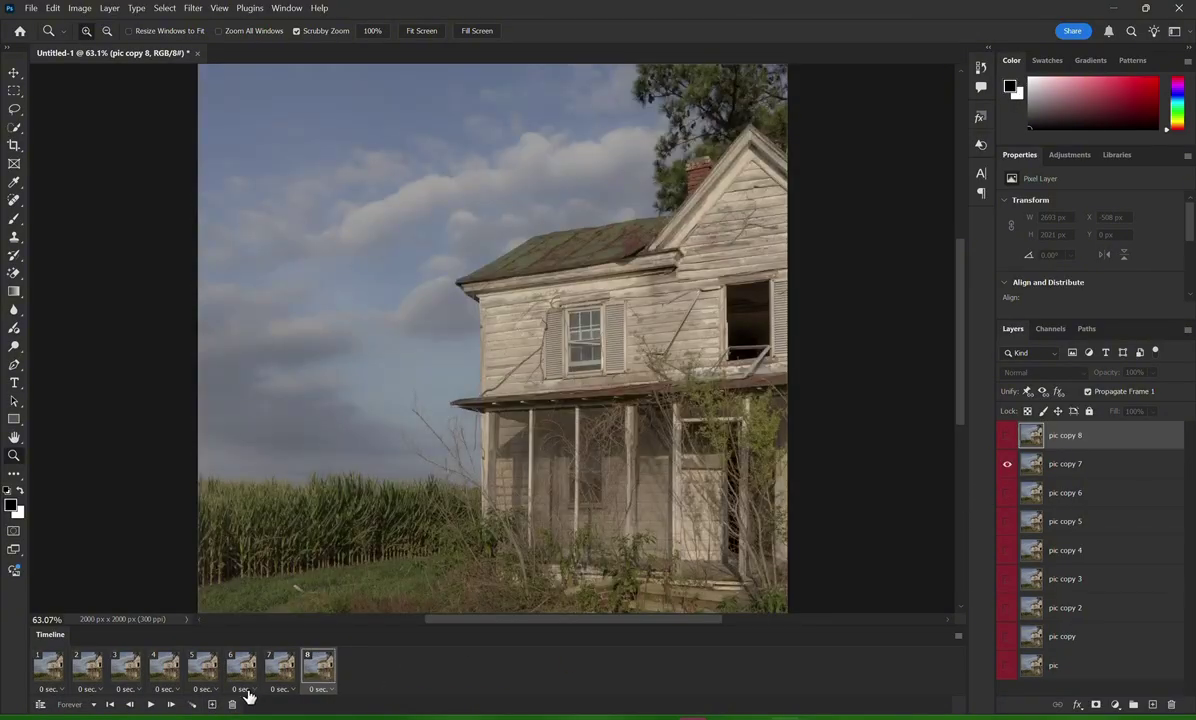
left_click(212, 704)
left_click(1007, 464)
left_click(1007, 436)
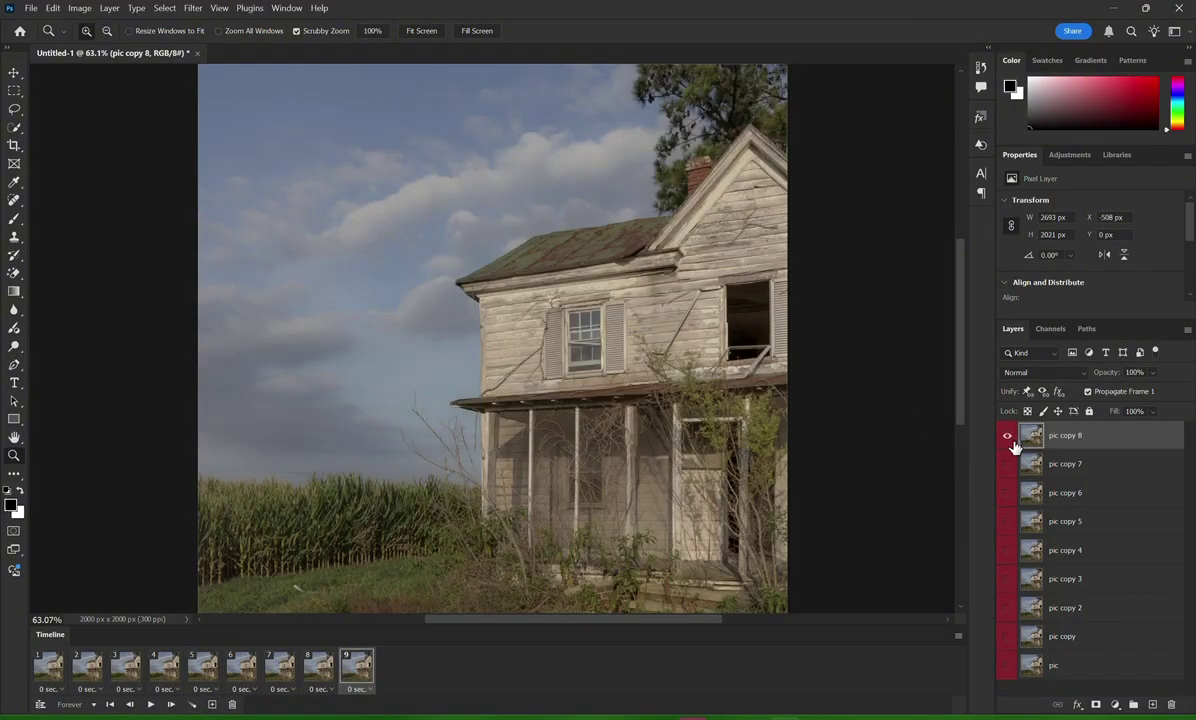
Select all nine photo layers, convert the frame animation to a video timeline, and combine the layers into one smart object
left_click(1121, 667, "shift")
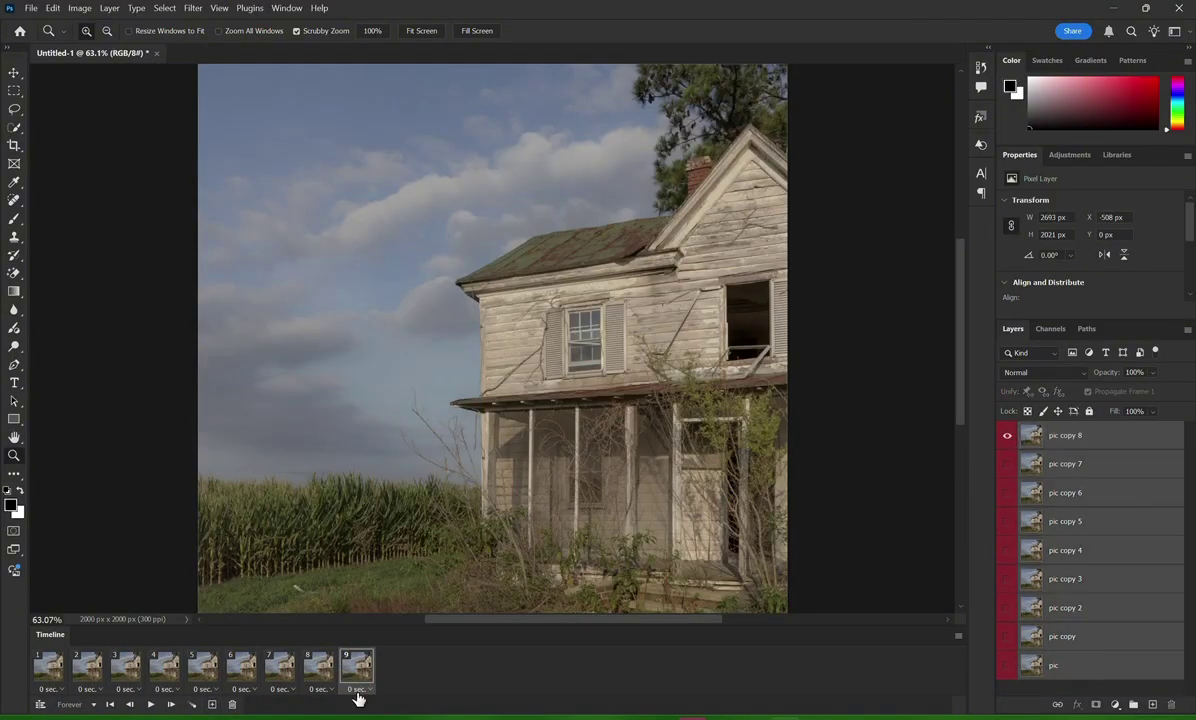
left_click(39, 706)
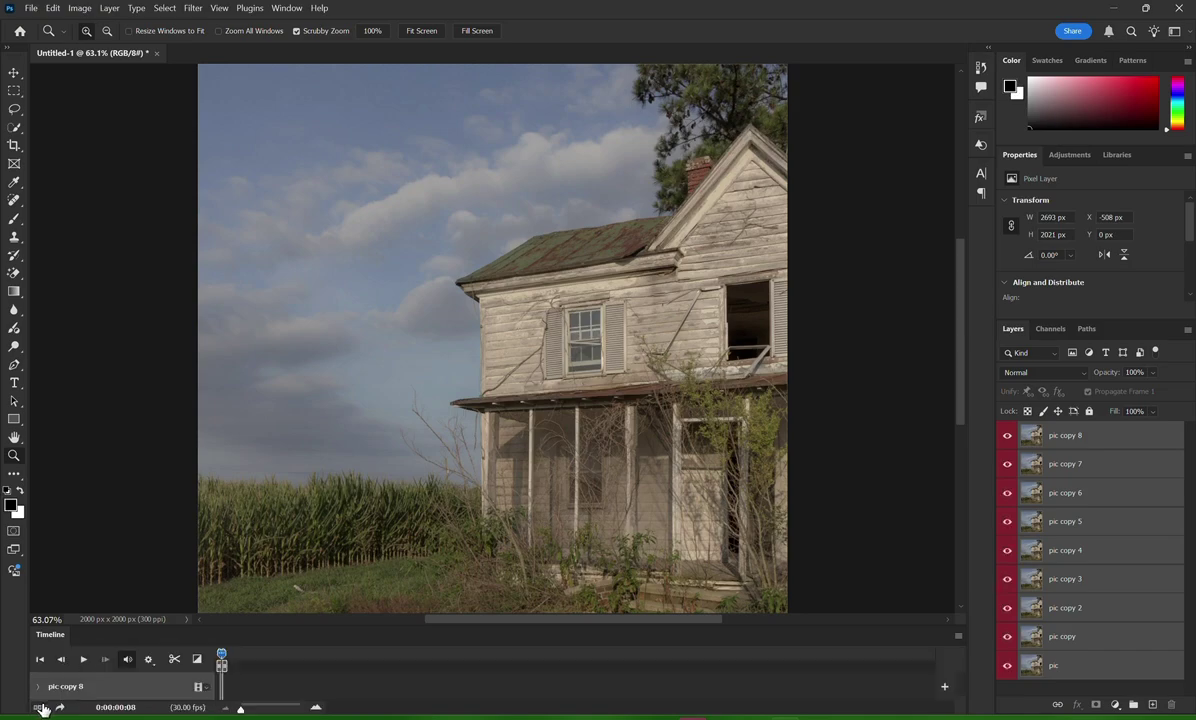
left_click_drag(240, 710, 280, 711)
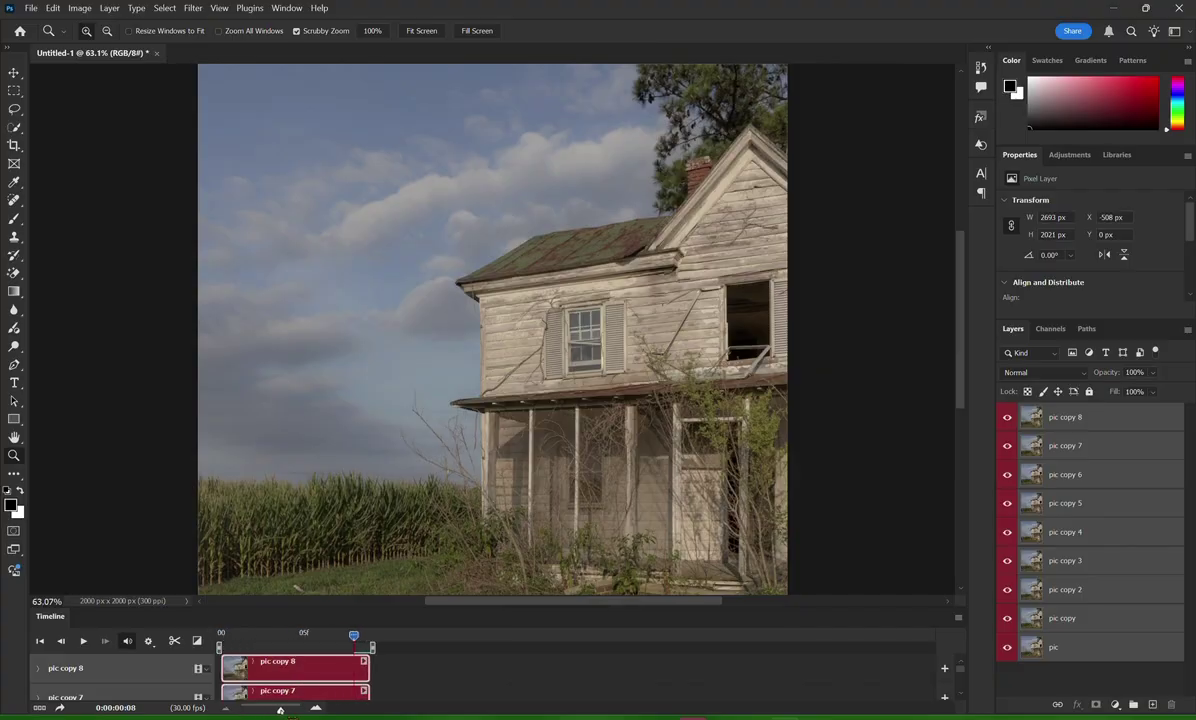
right_click(1137, 480)
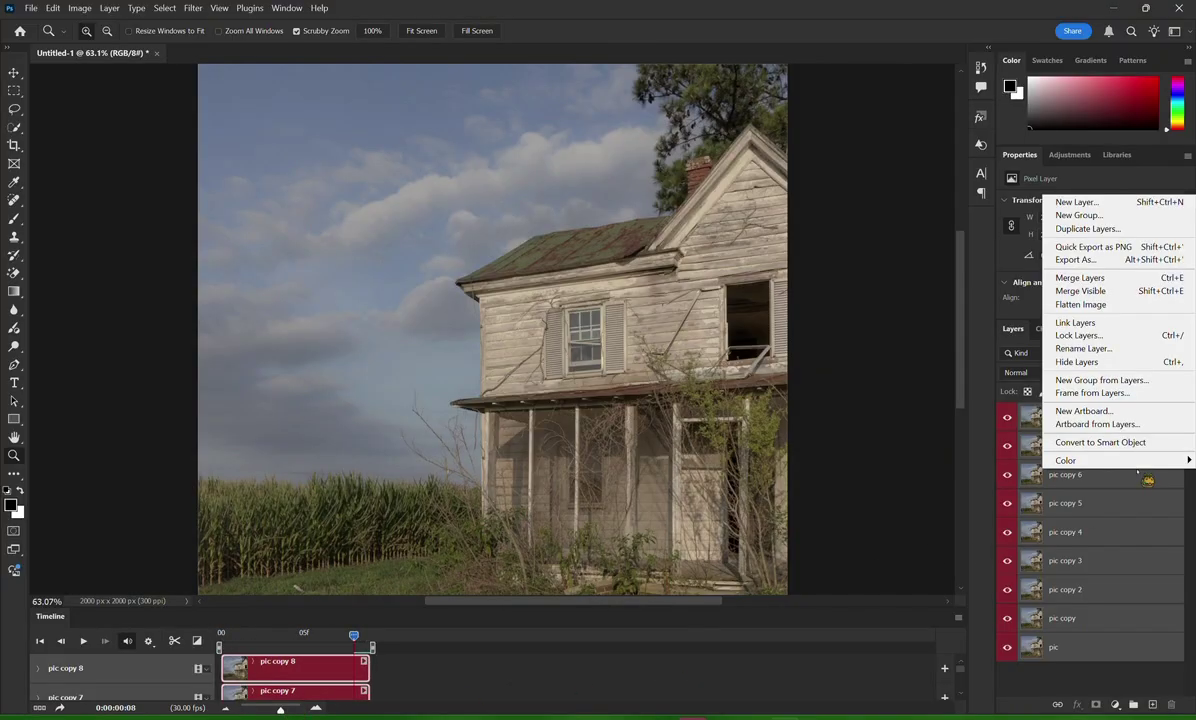
left_click(1100, 442)
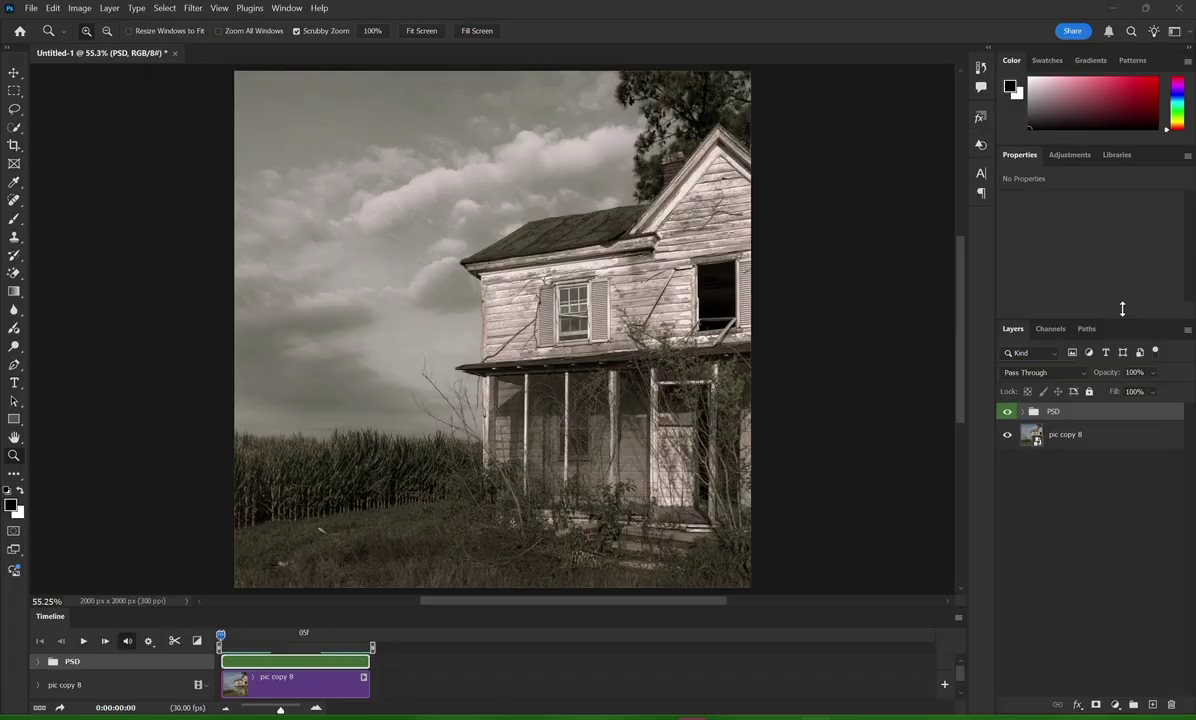
Rename the pic copy 8 smart object layer to still gif
left_click(1069, 440)
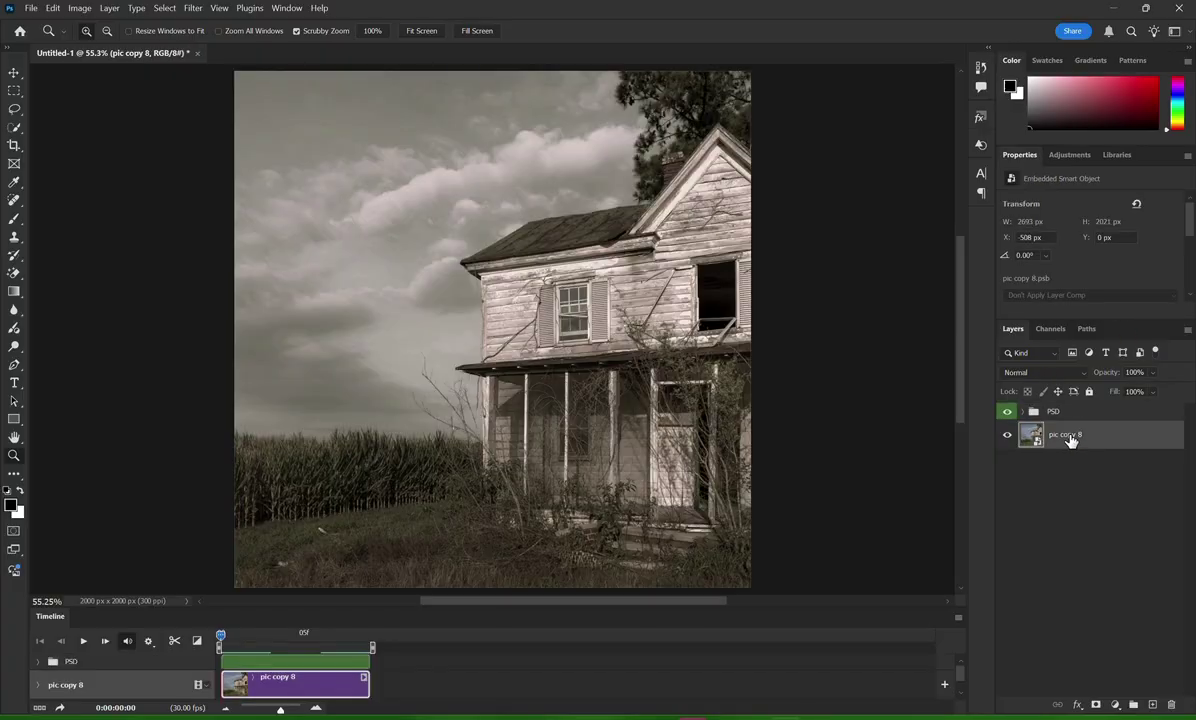
double_click(1066, 435)
type("still gif")
key("Return")
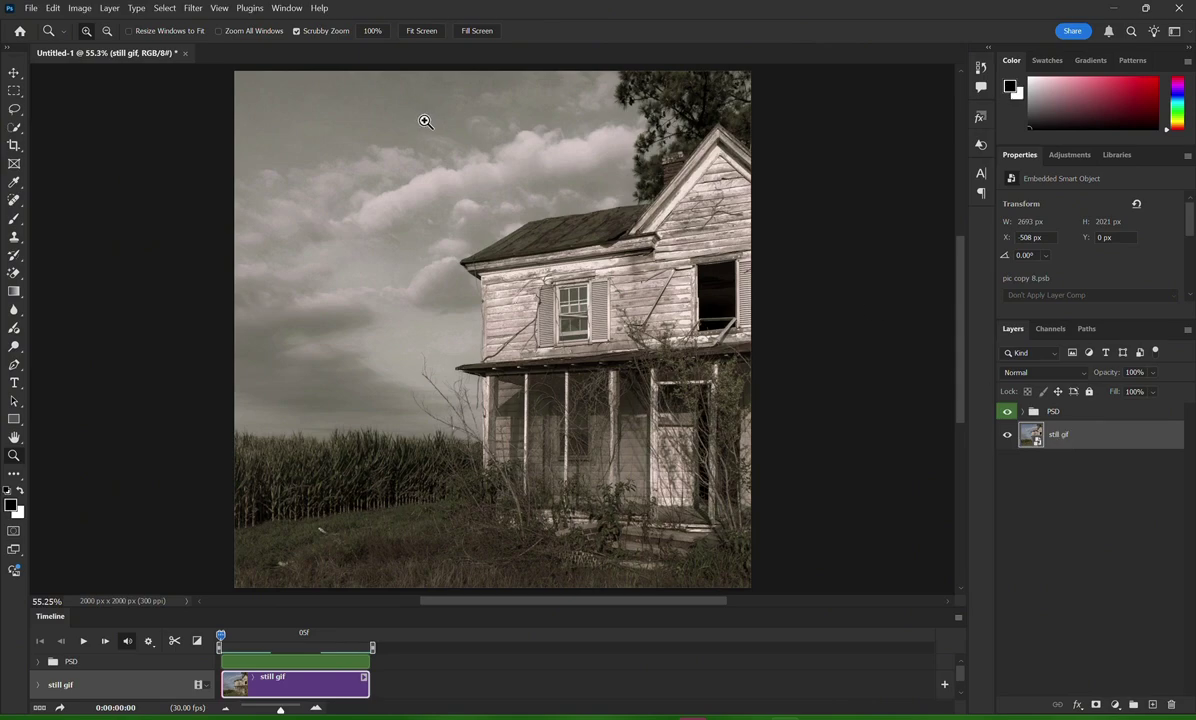
Apply Color Balance to the still gif layer with midtone levels of -11, -7 and +22
left_click(79, 8)
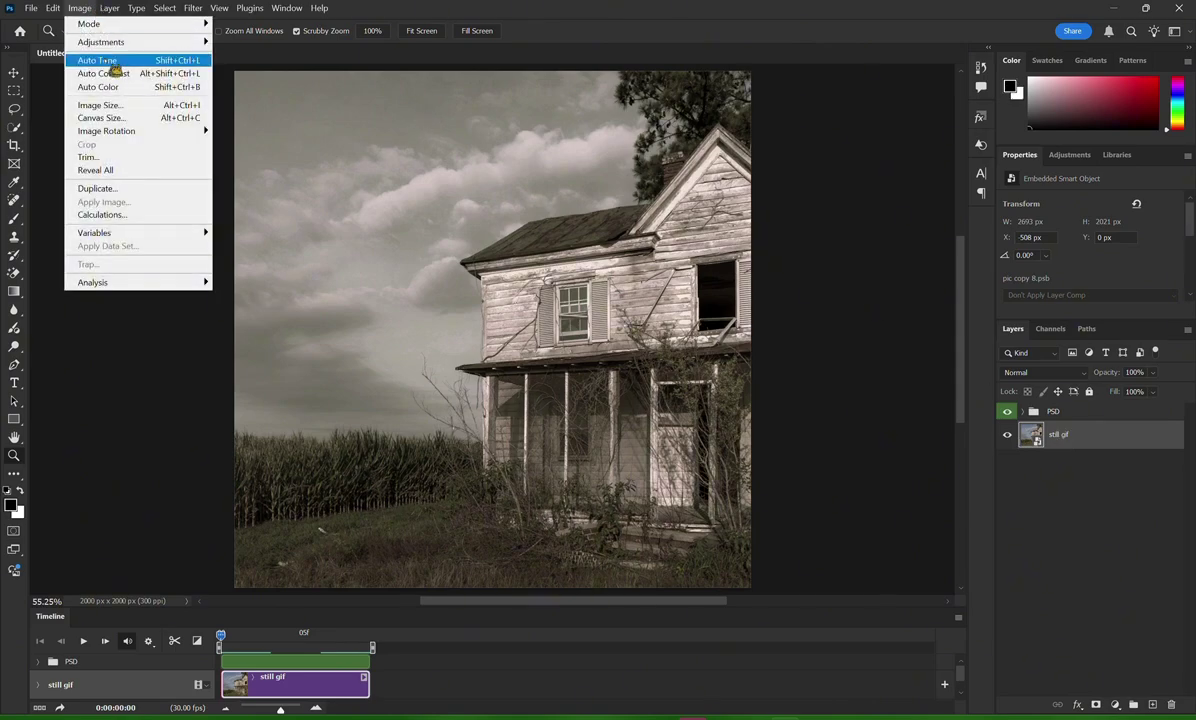
mouse_move(125, 42)
left_click(265, 128)
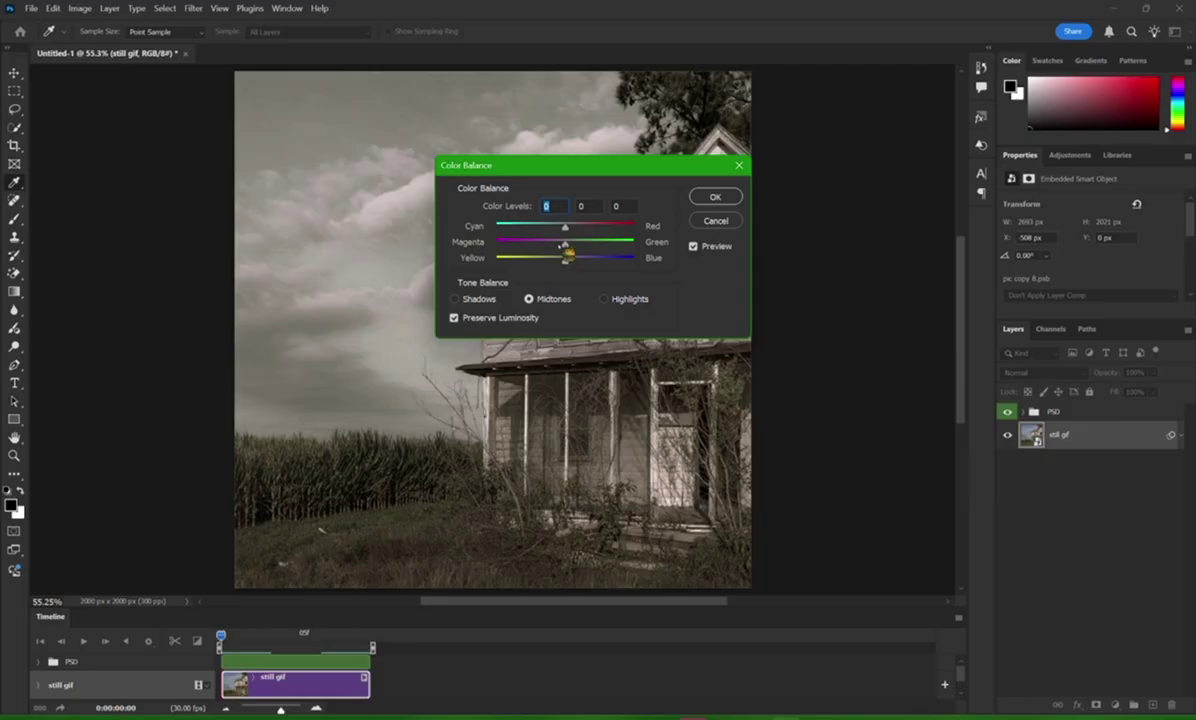
left_click(563, 231)
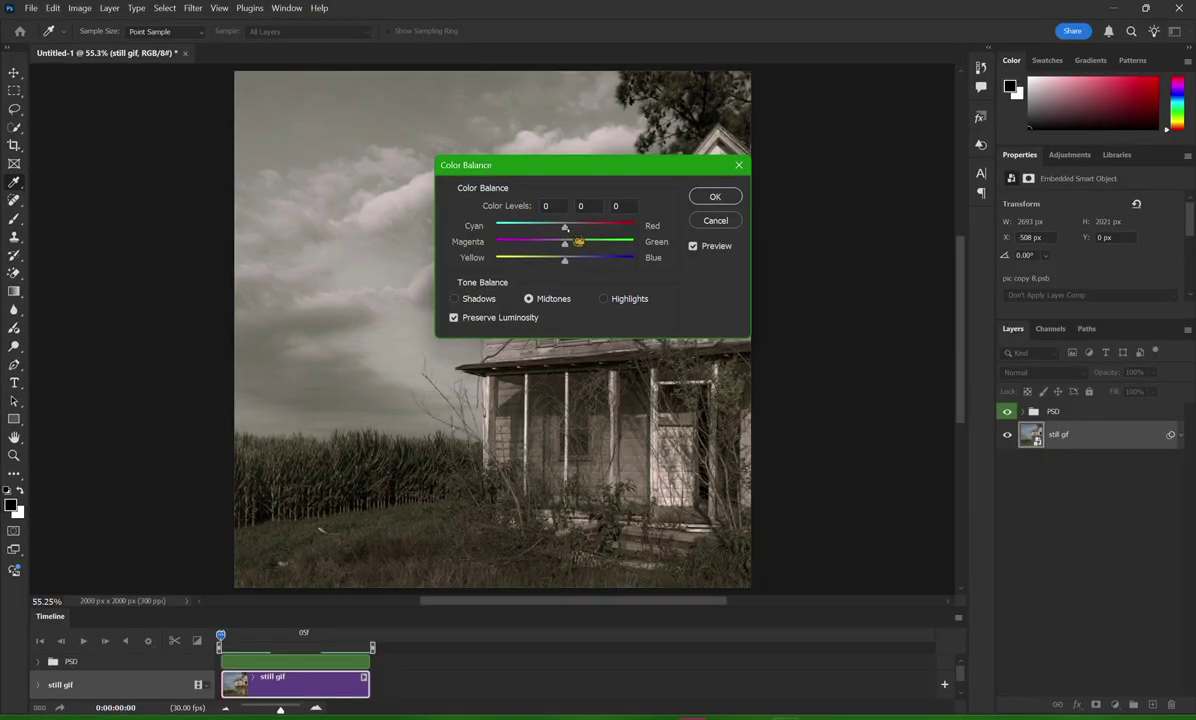
mouse_move(578, 241)
left_mouse_down()
mouse_move(566, 241)
mouse_move(597, 241)
mouse_move(562, 236)
mouse_move(594, 258)
mouse_move(570, 254)
mouse_move(583, 266)
left_mouse_up()
left_click_drag(619, 168, 909, 147)
mouse_move(865, 241)
left_mouse_down()
mouse_move(839, 246)
mouse_move(877, 256)
mouse_move(853, 222)
mouse_move(879, 237)
mouse_move(857, 226)
mouse_move(867, 241)
mouse_move(856, 216)
mouse_move(869, 219)
left_mouse_up()
Set the Color Balance shadows to -17, +3 and +17 and the highlights to -1, +4 and +11, and apply the adjustment
left_click(744, 277)
left_click(894, 278)
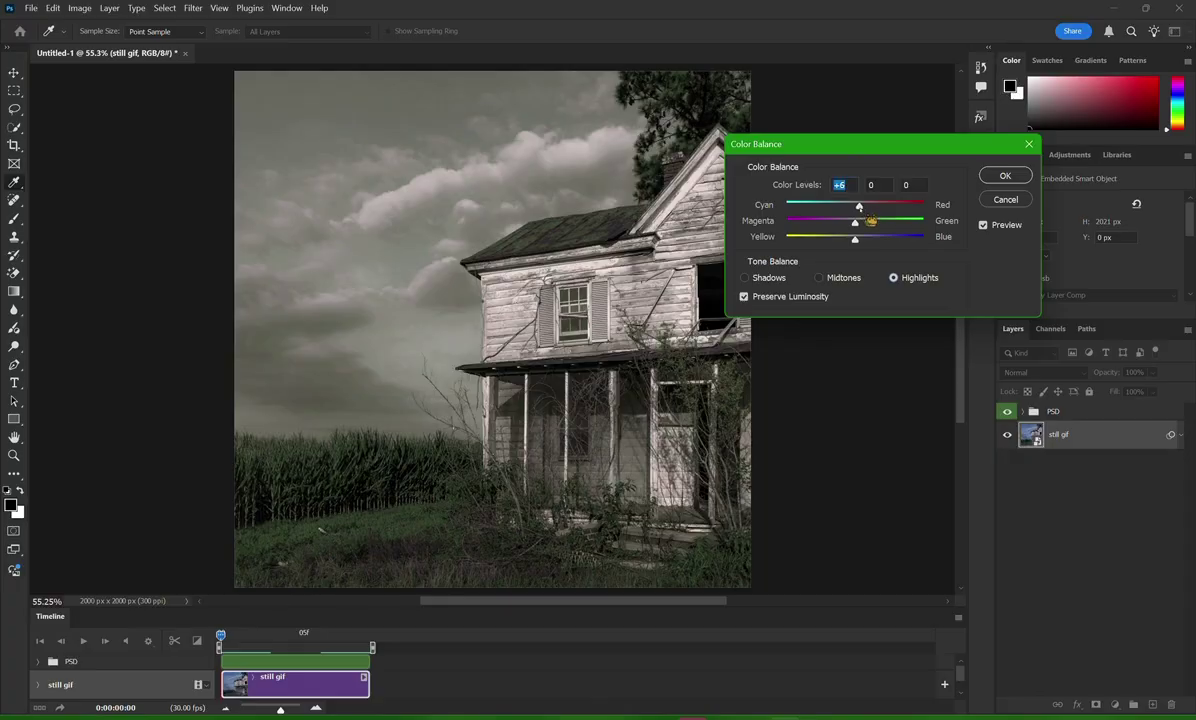
mouse_move(855, 222)
left_mouse_down()
mouse_move(846, 240)
mouse_move(861, 240)
mouse_move(855, 206)
left_mouse_up()
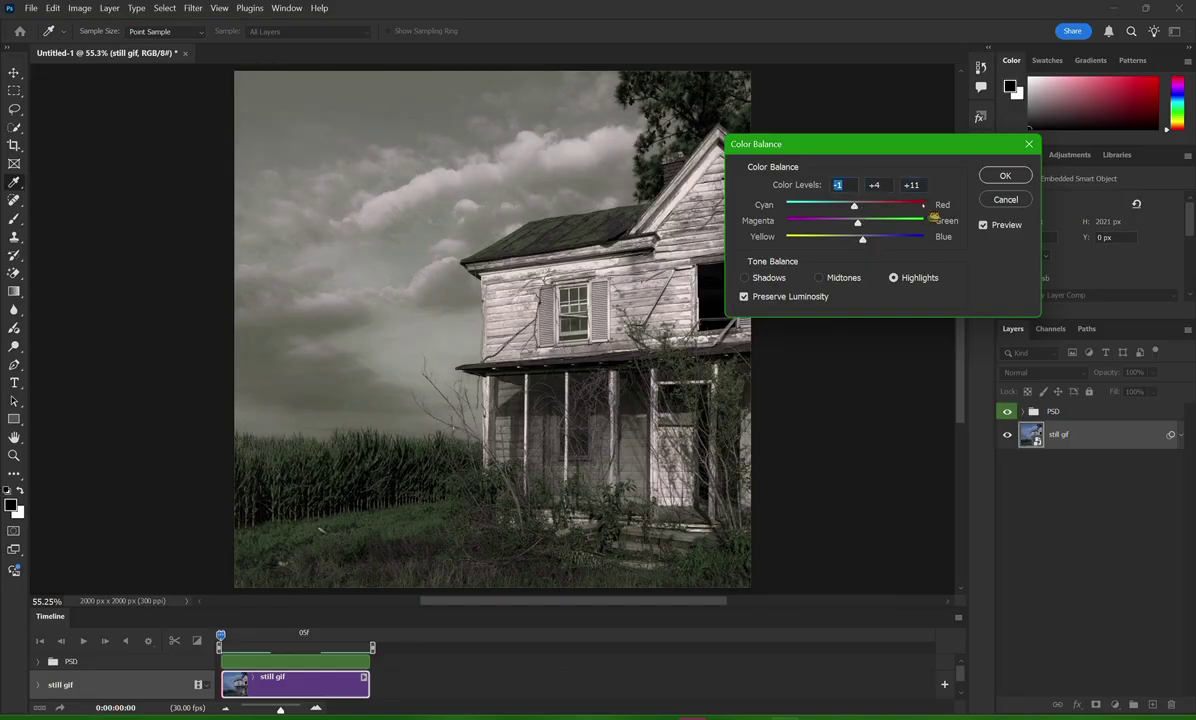
left_click(838, 278)
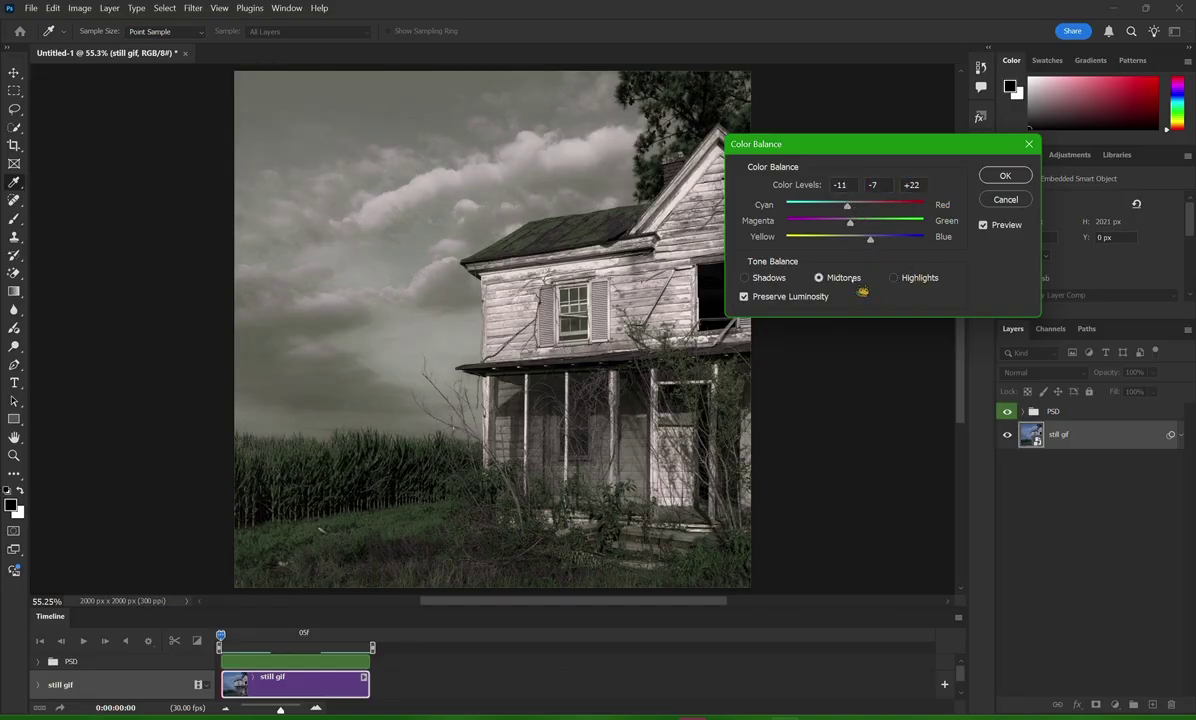
left_click(768, 277)
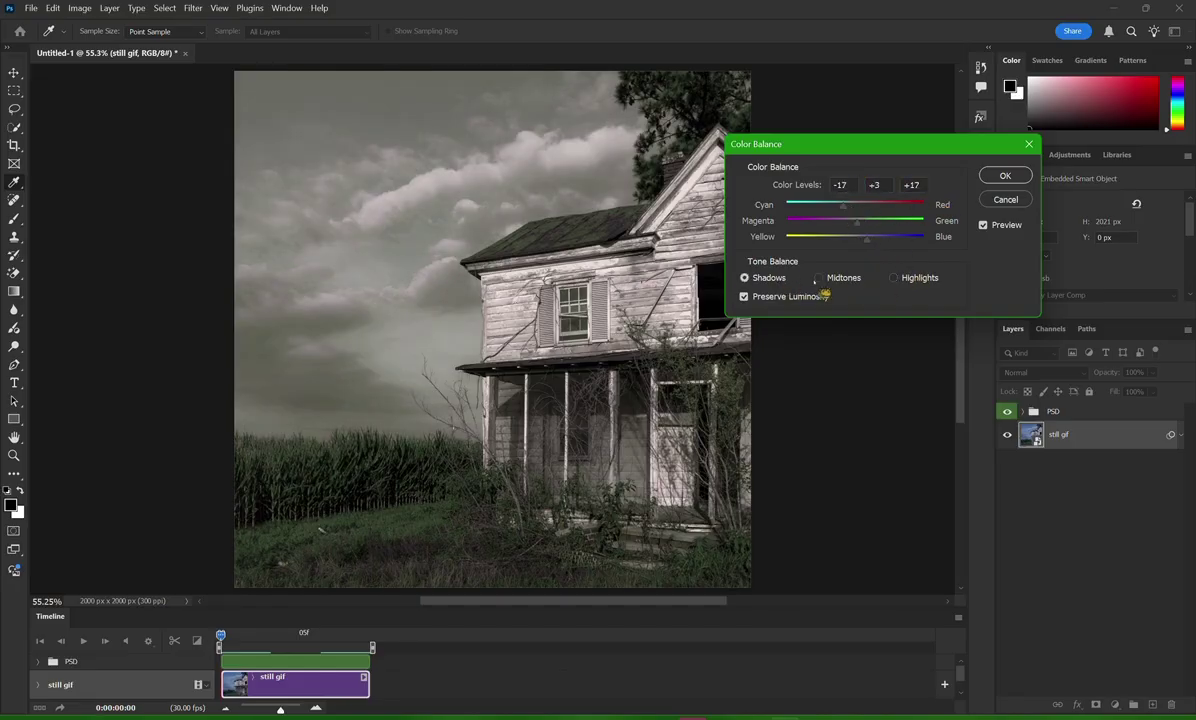
left_click(1005, 176)
key("z")
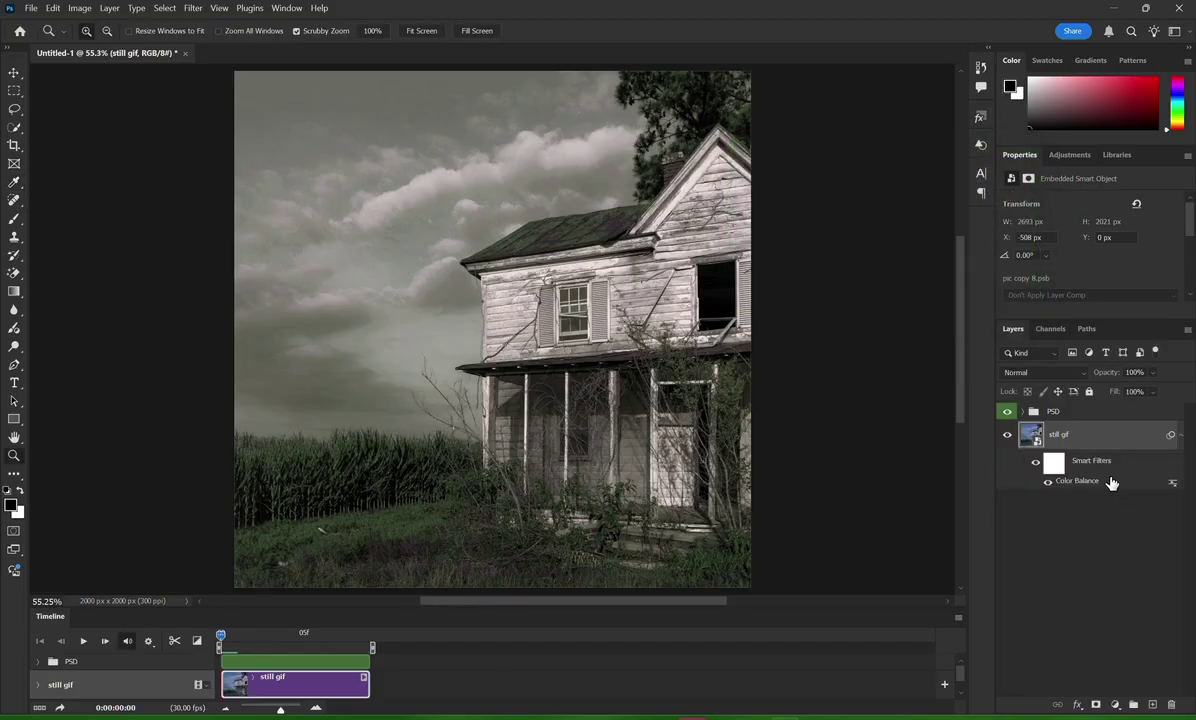
Add 6% monochromatic Gaussian noise to the still gif layer and play back the timeline to check the animation
left_click(197, 14)
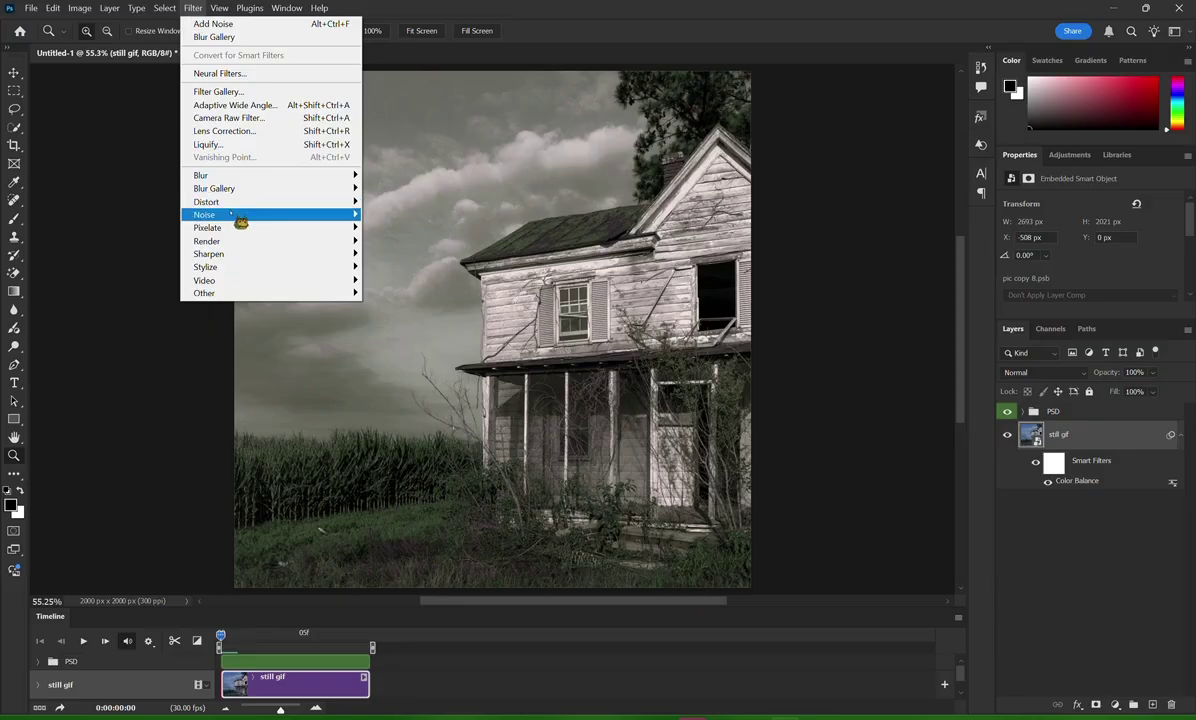
mouse_move(244, 216)
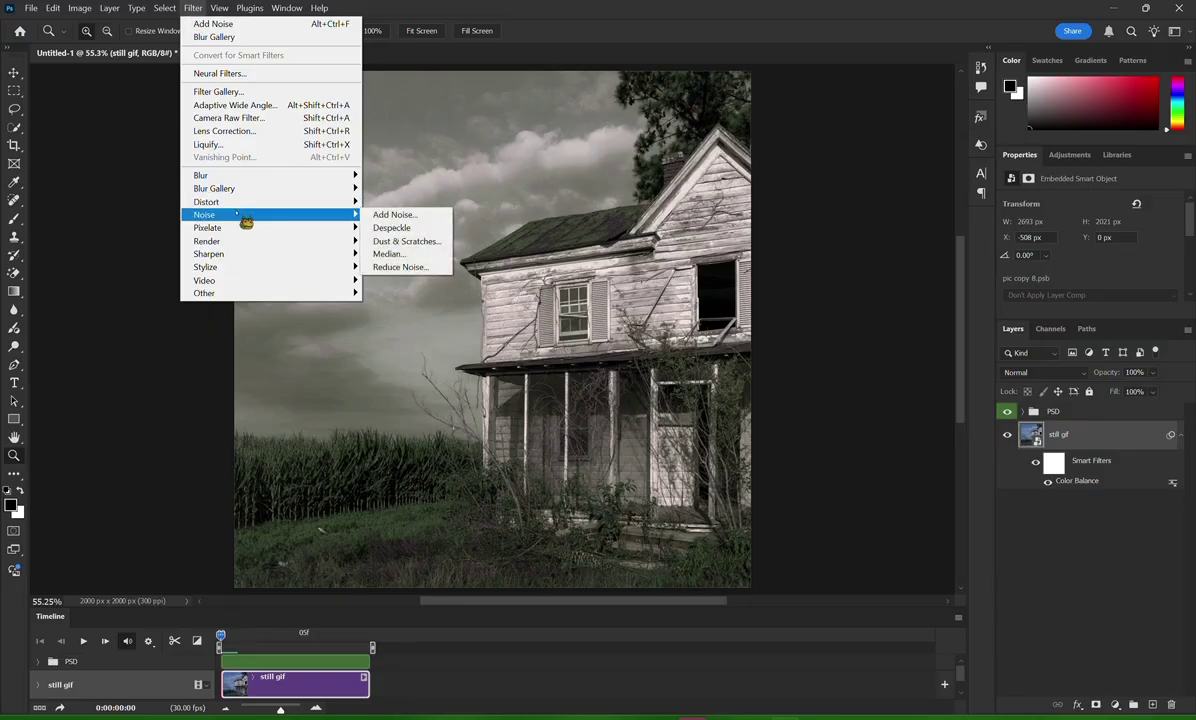
left_click(418, 215)
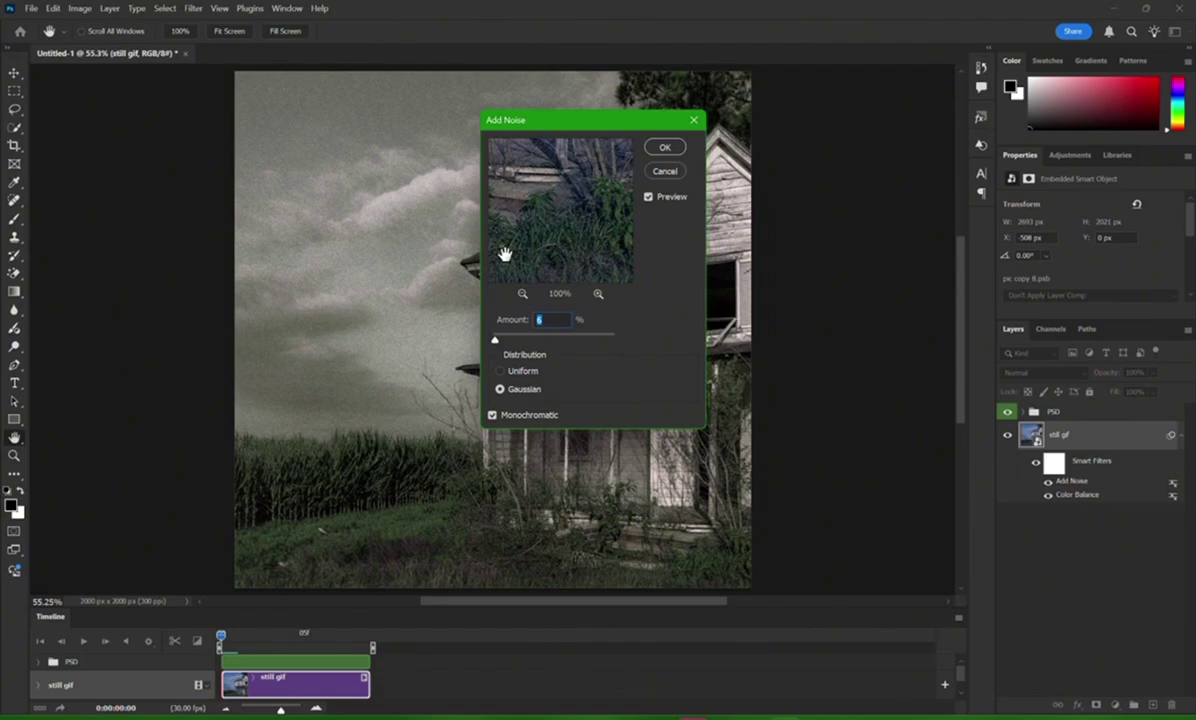
key("Return")
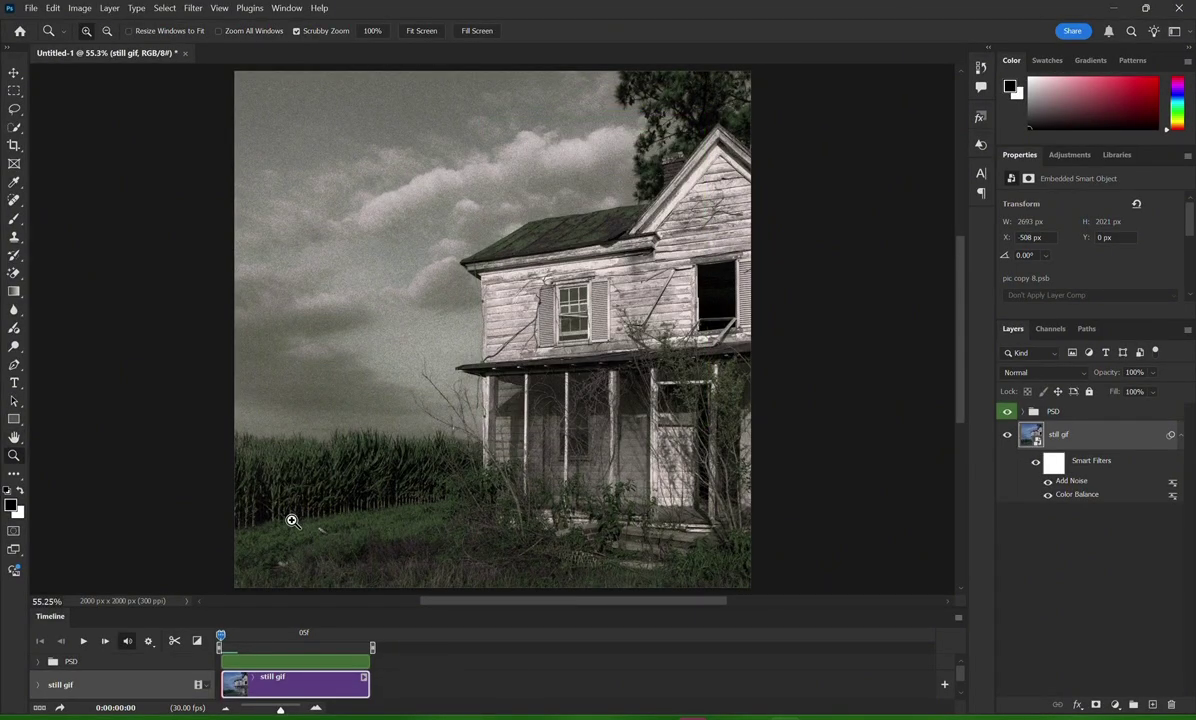
left_click(85, 643)
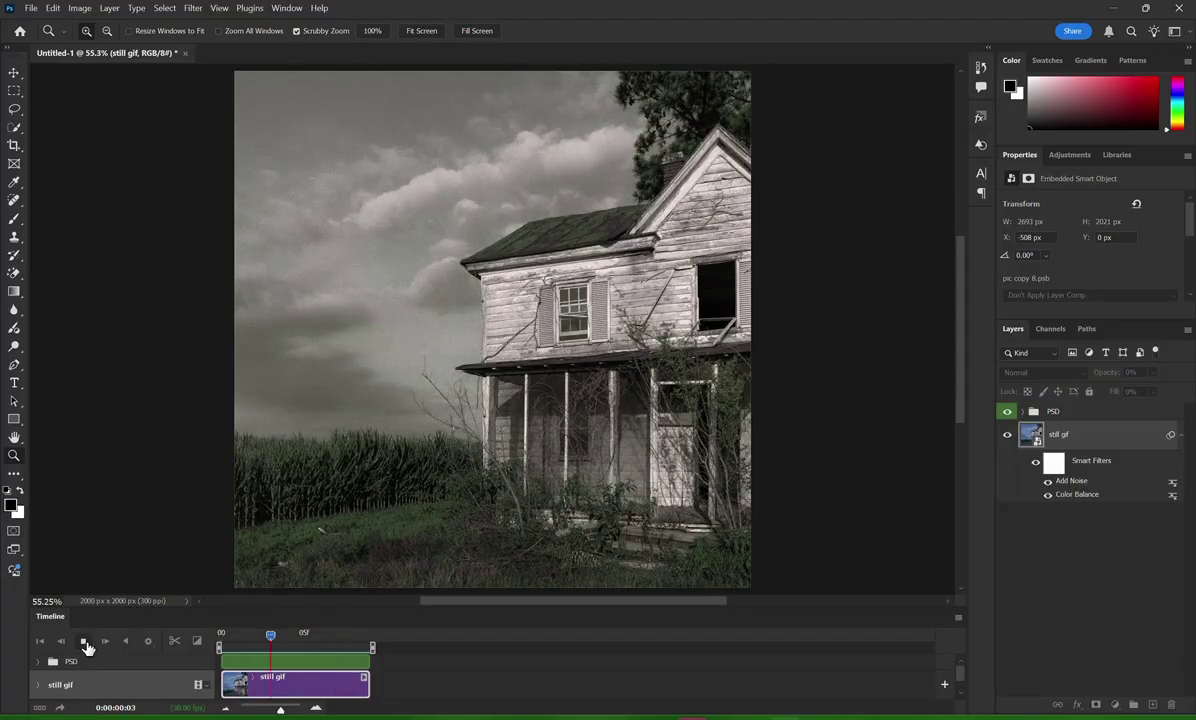
left_click(84, 645)
Start a Save for Web (Legacy) export of the animation and set the file format to GIF
left_click(31, 8)
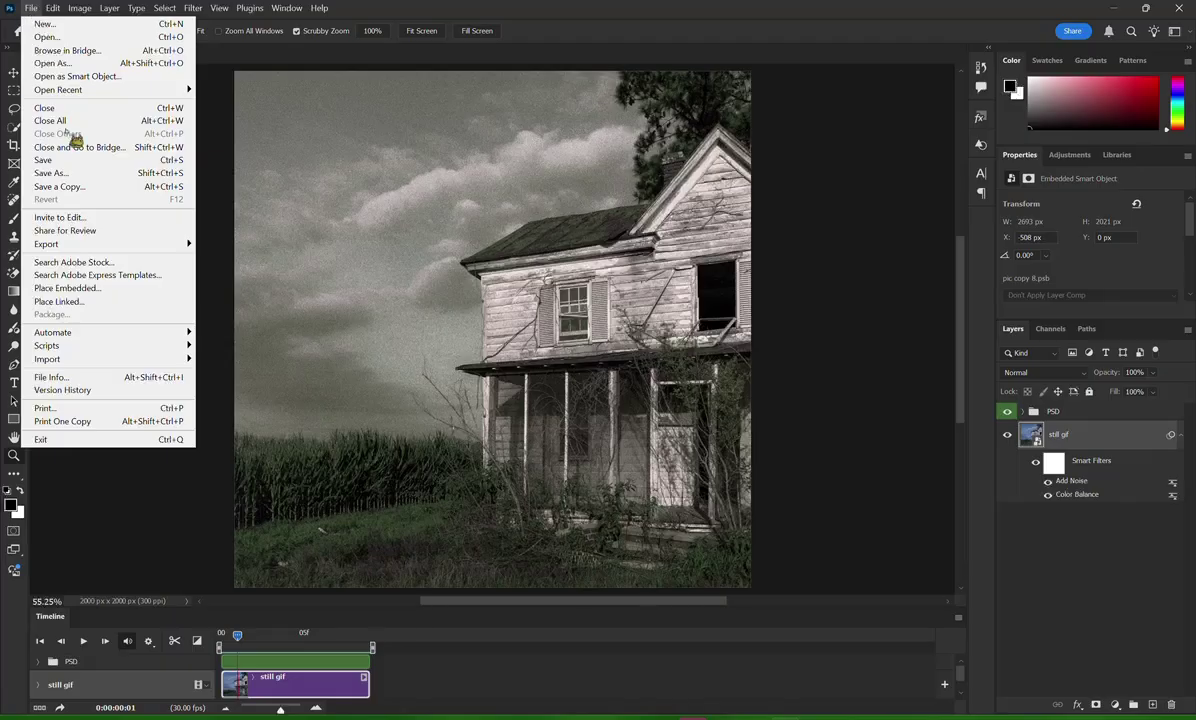
mouse_move(135, 245)
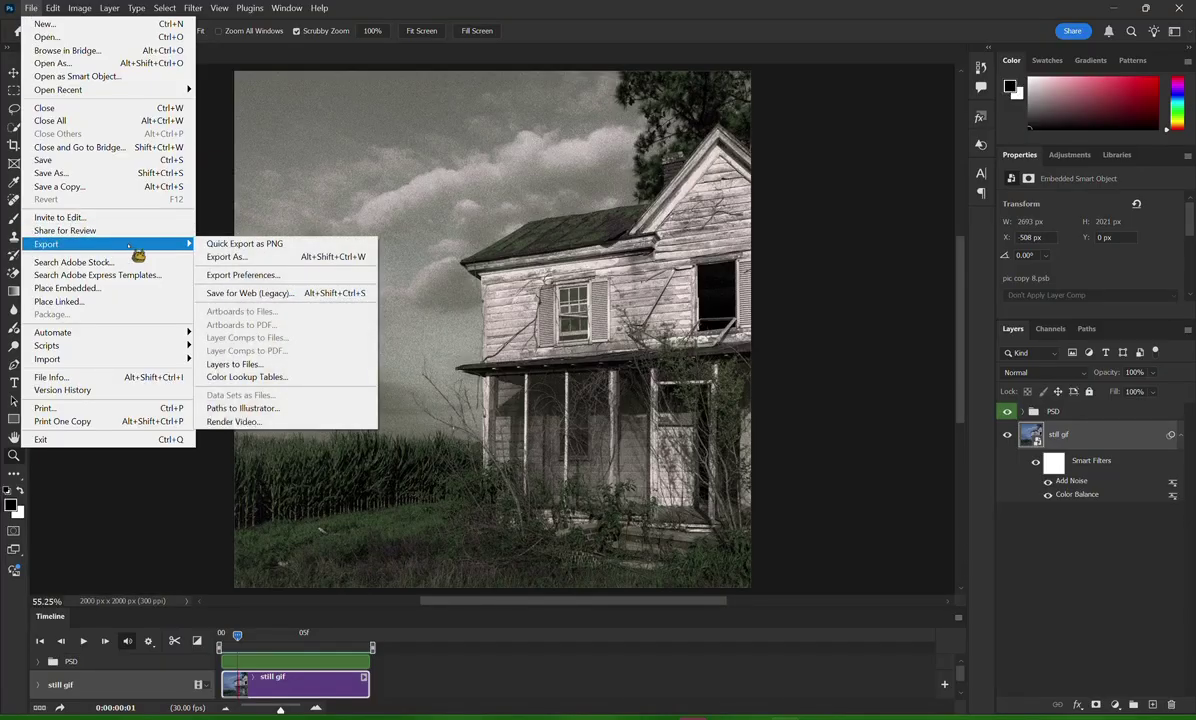
left_click(304, 294)
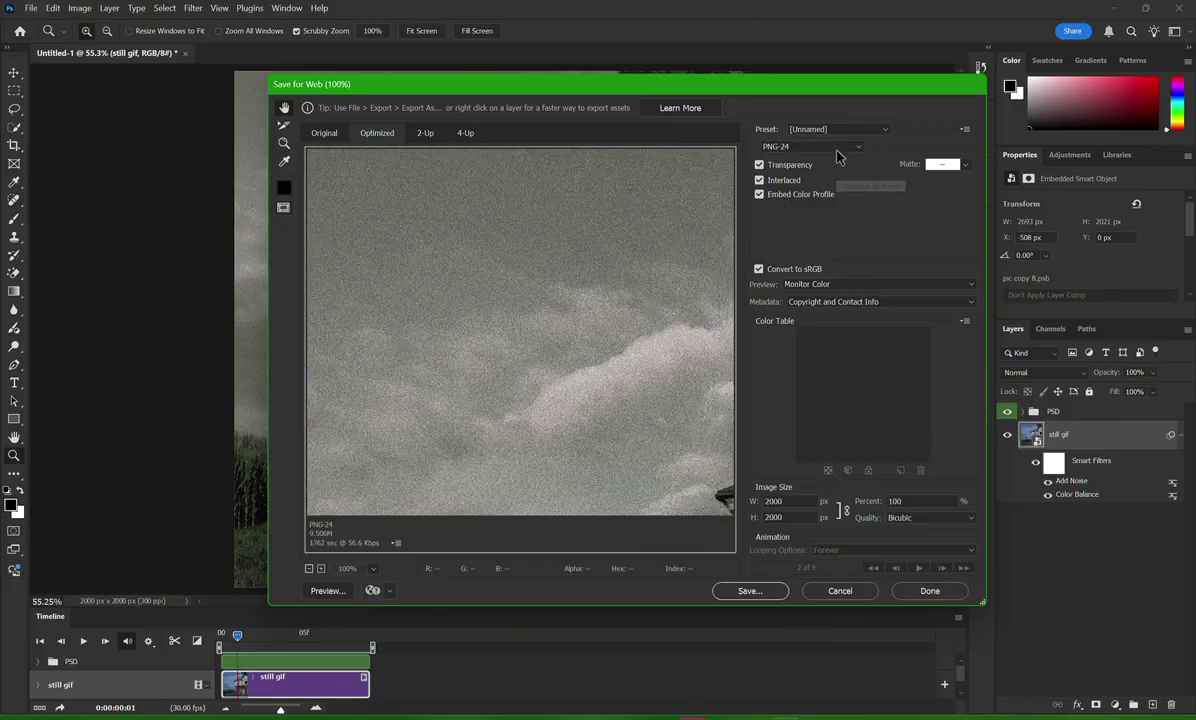
left_click(845, 146)
left_click(810, 161)
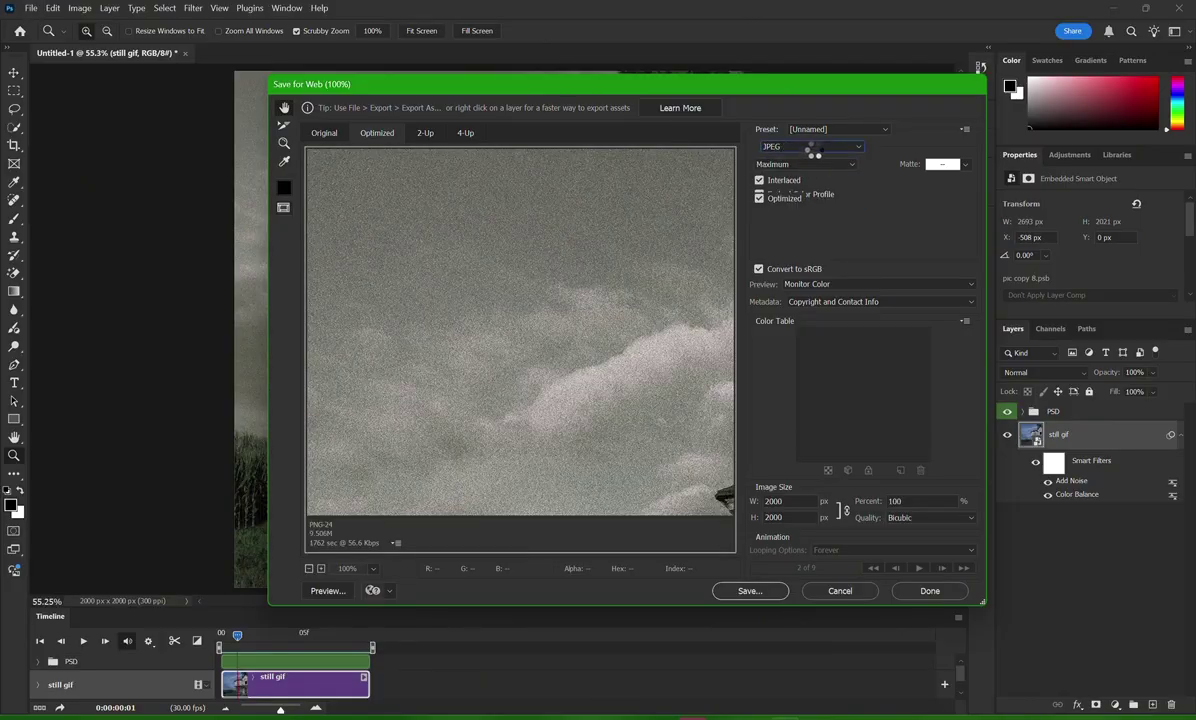
left_click(810, 146)
left_click(785, 150)
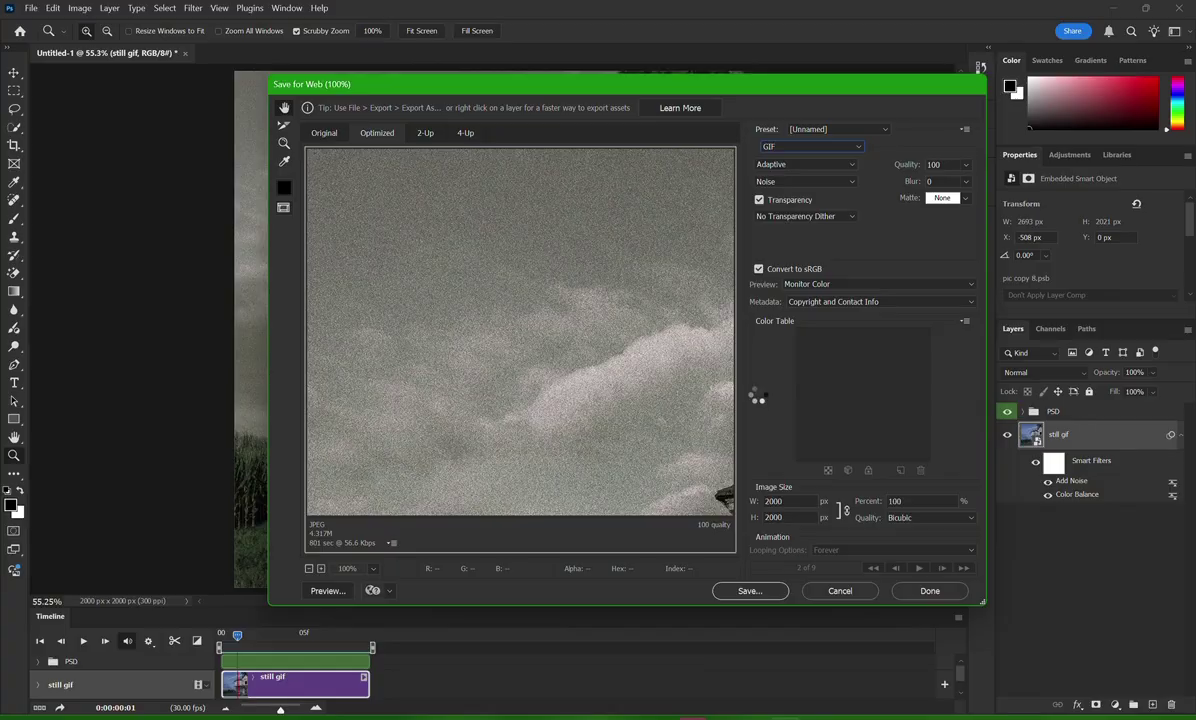
Preview the whole image at 33.3% in the export preview and play the GIF animation
left_click(309, 569)
left_click(309, 569)
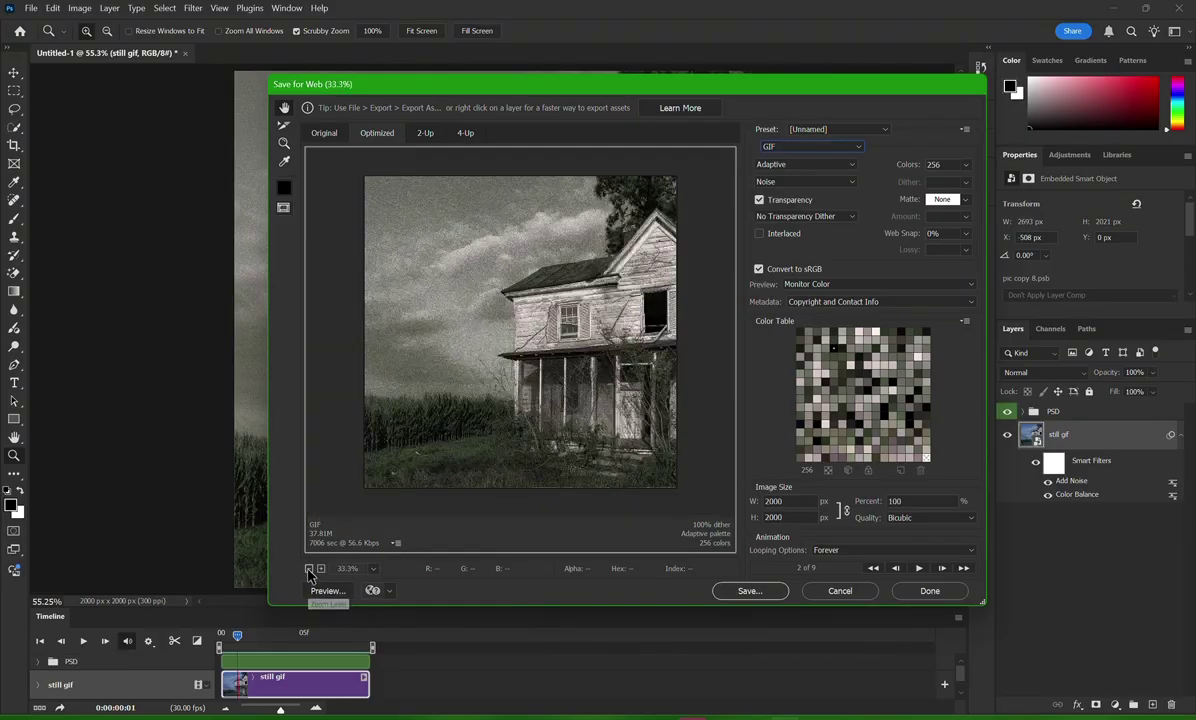
left_click(919, 570)
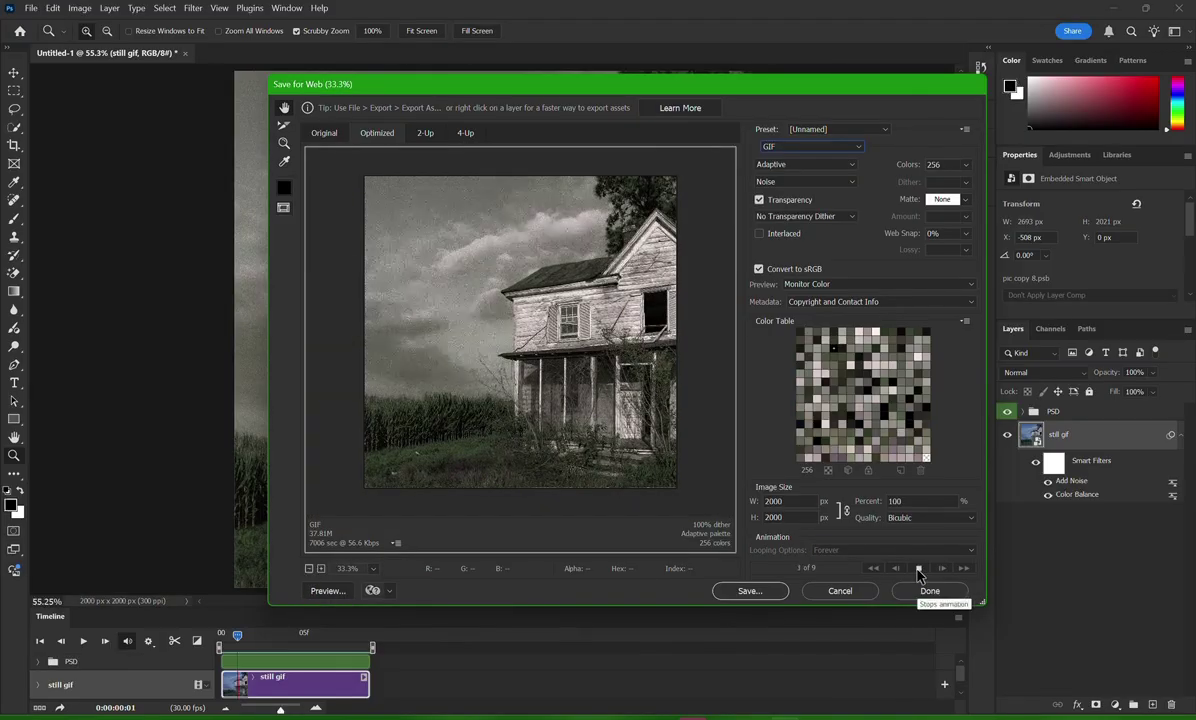